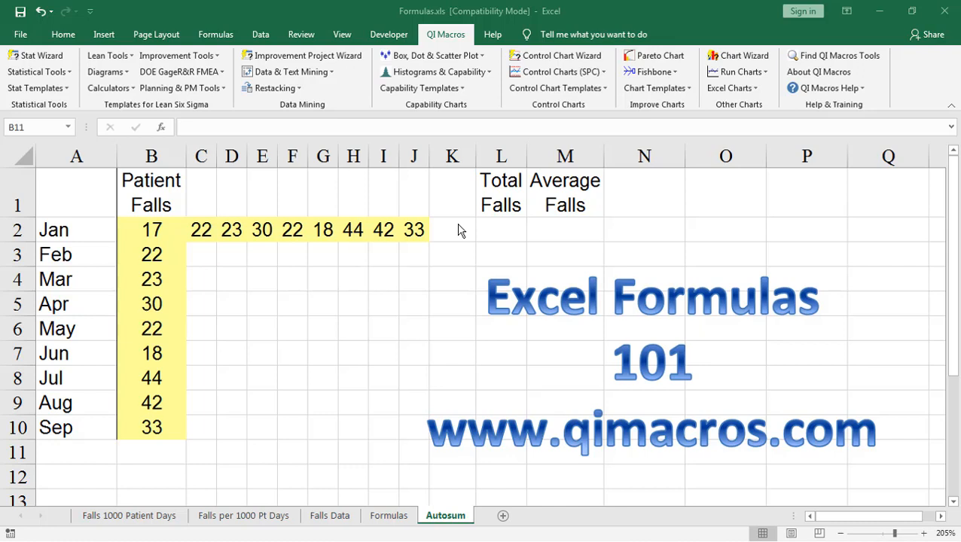
pyautogui.click(147, 449)
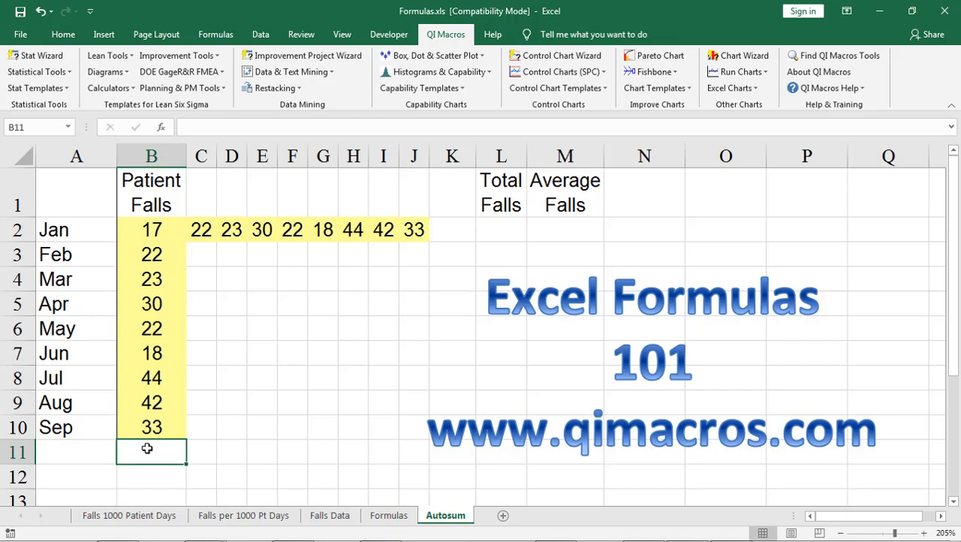
pyautogui.write('=')
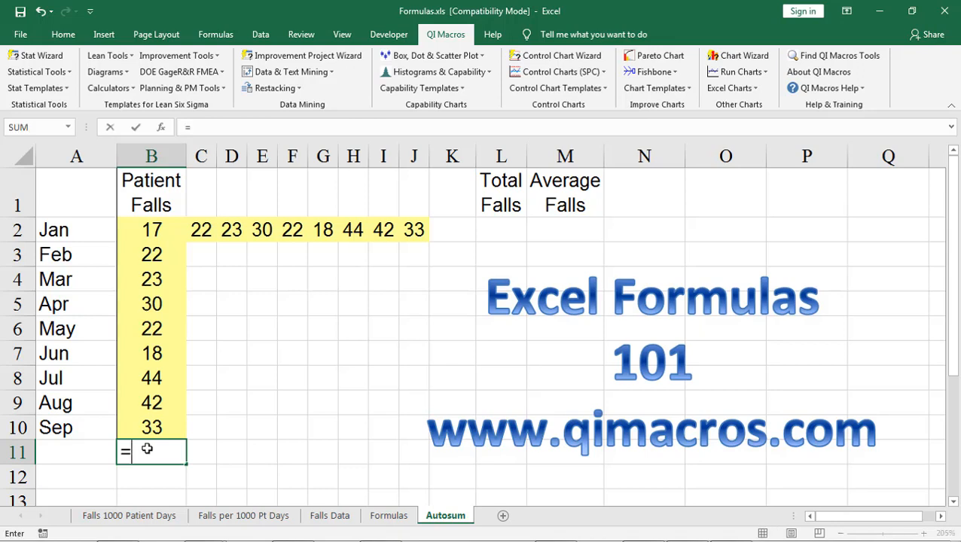
pyautogui.click(162, 130)
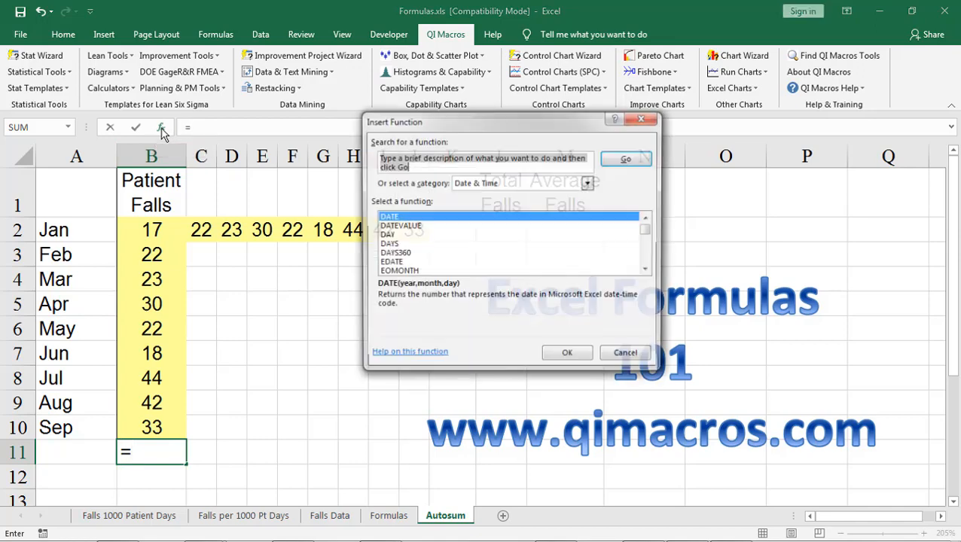
pyautogui.click(501, 186)
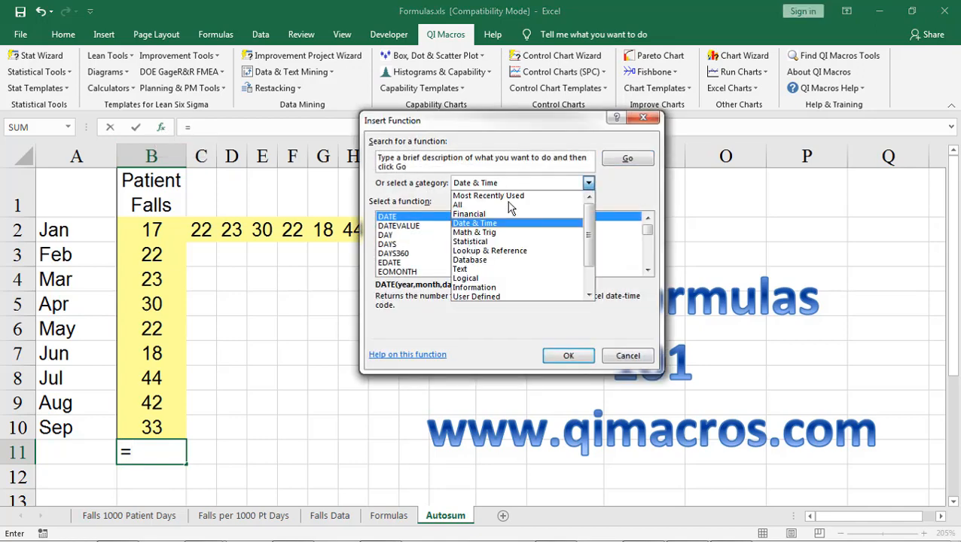
pyautogui.click(520, 233)
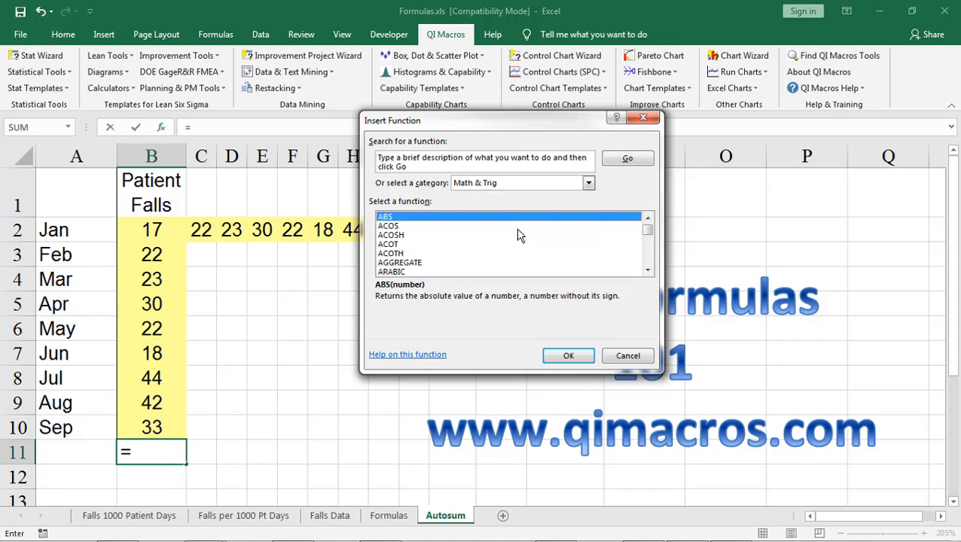
pyautogui.click(627, 359)
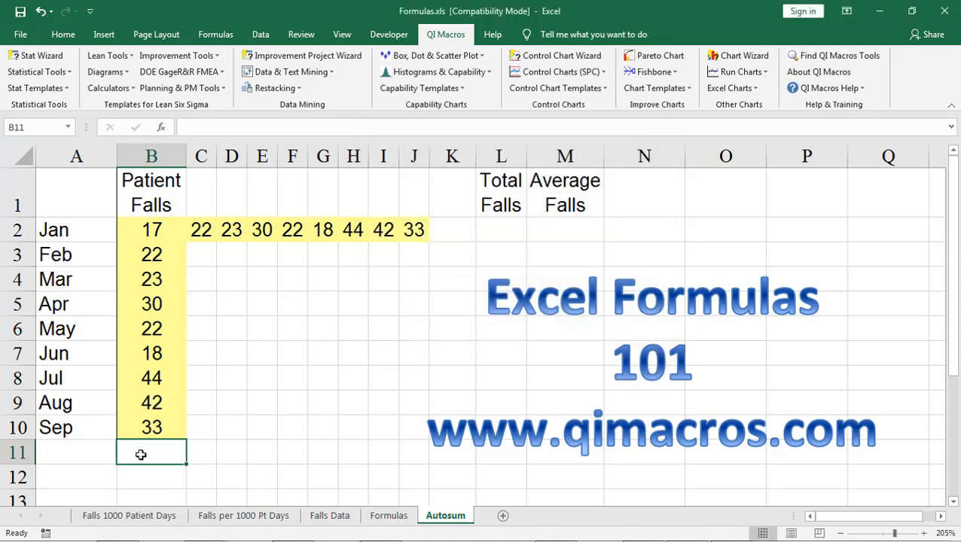
# Insert an AutoSum total of the patient falls in B2:B10 into cell B11
pyautogui.click(64, 35)
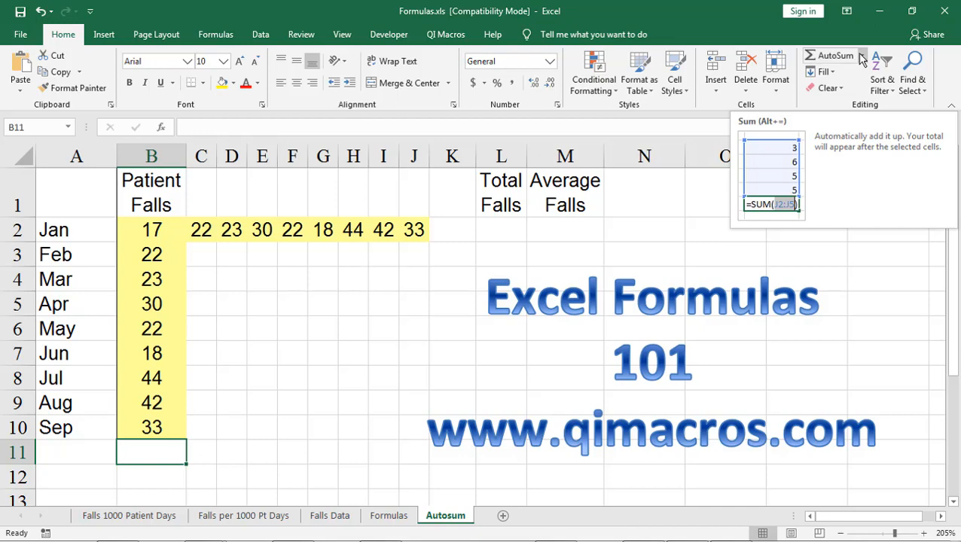
pyautogui.click(863, 57)
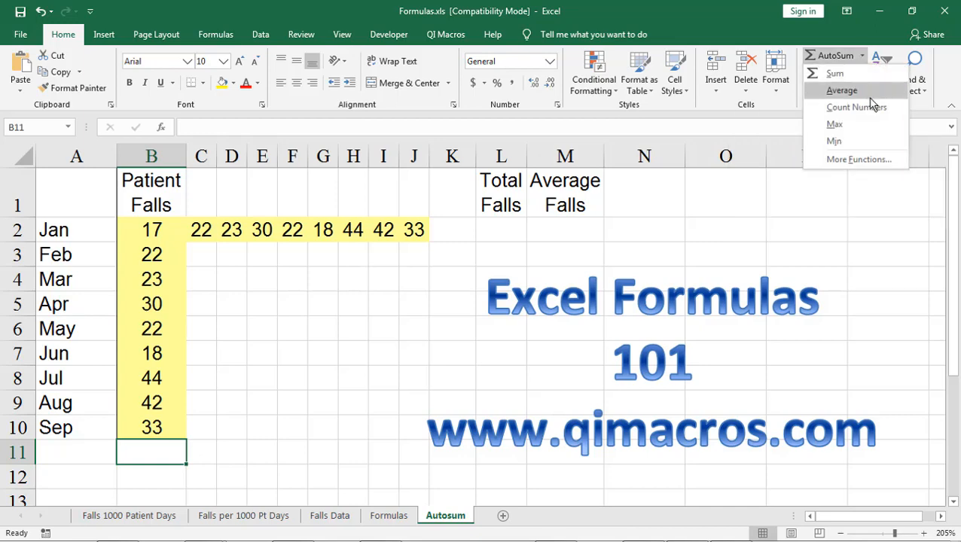
pyautogui.click(835, 74)
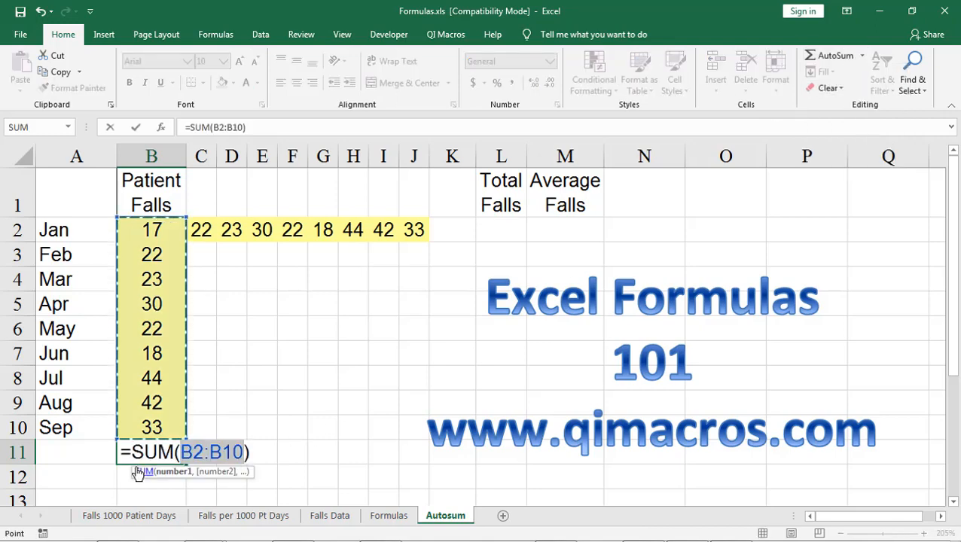
pyautogui.press('Return')
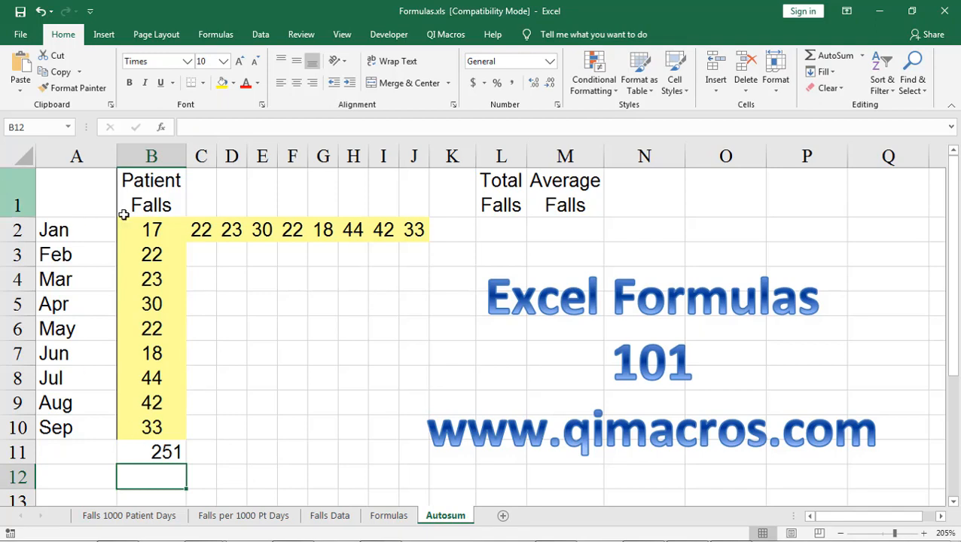
# Use AutoSum's Average function in cell K2 to average the January row, B2:J2
pyautogui.click(451, 231)
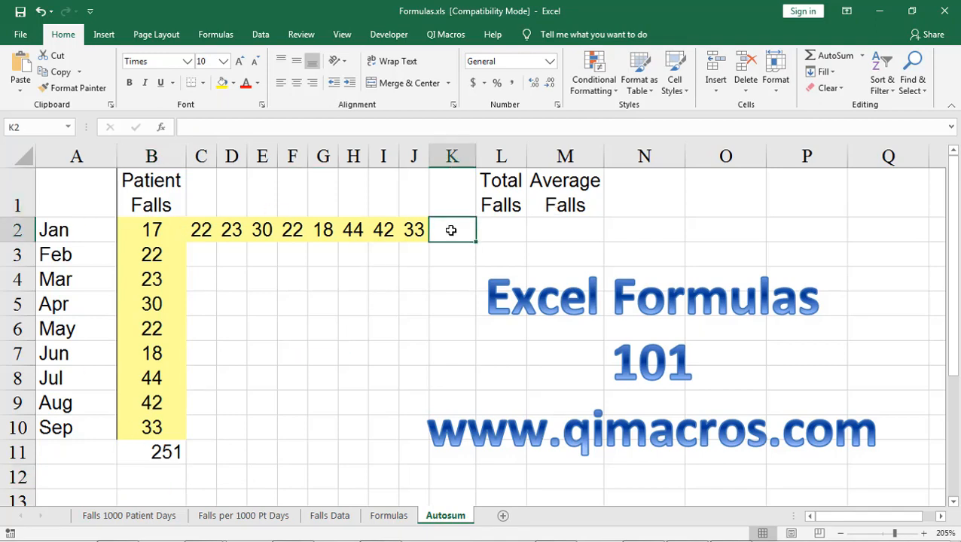
pyautogui.click(862, 56)
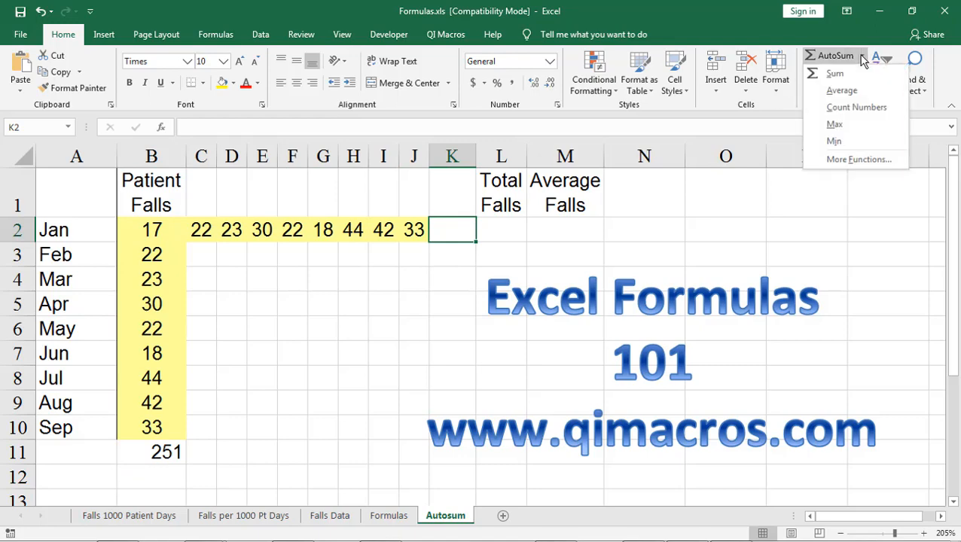
pyautogui.click(840, 90)
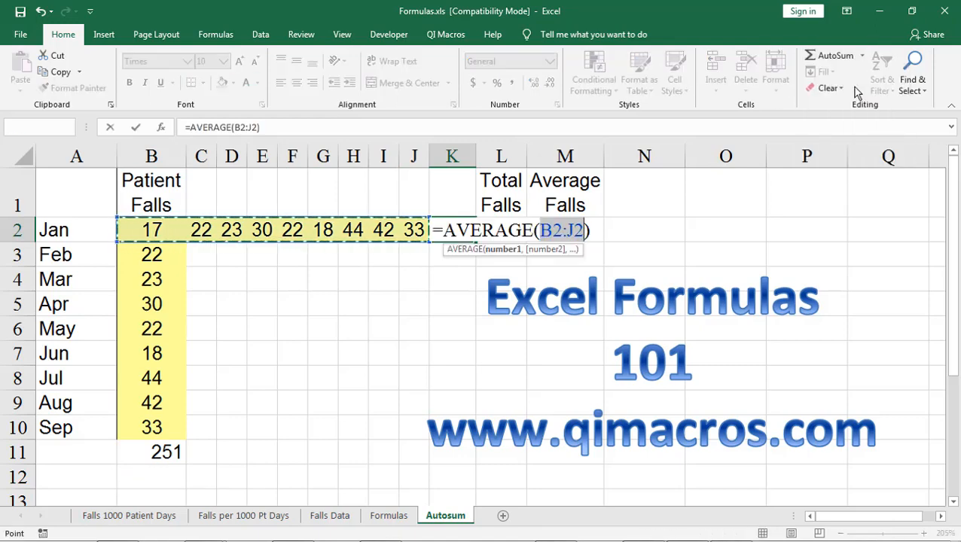
pyautogui.press('Return')
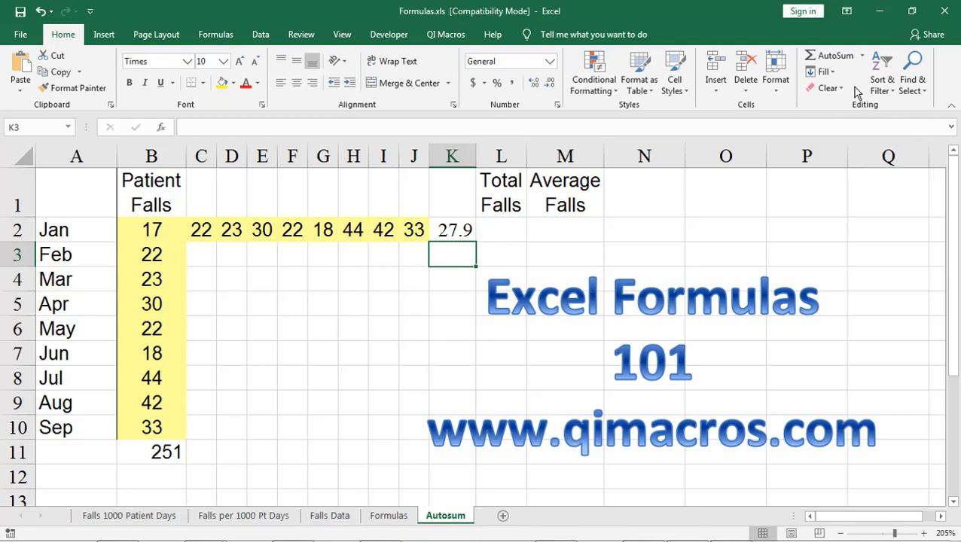
# Replace the formula in K2 with AutoSum's Count Numbers function over B2:J2
pyautogui.click(438, 234)
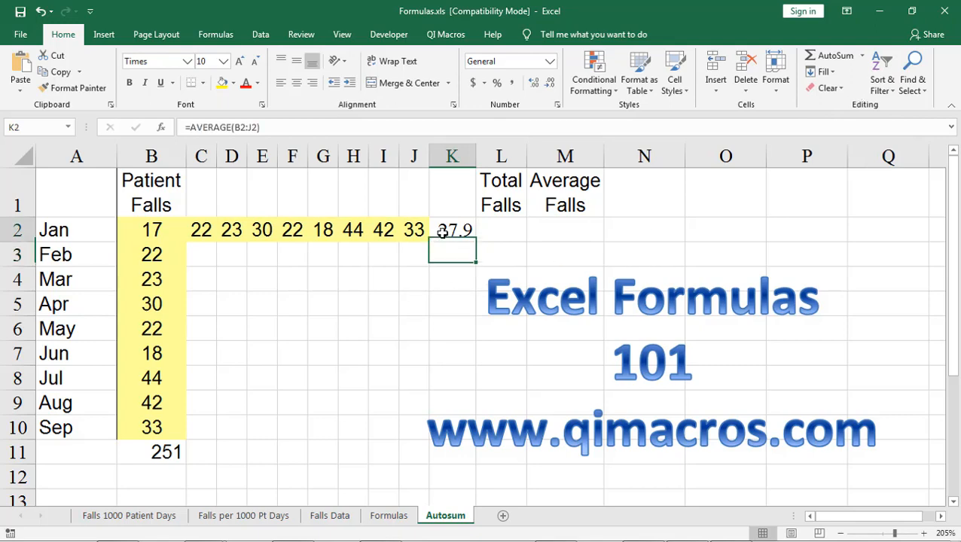
pyautogui.click(861, 56)
pyautogui.click(851, 107)
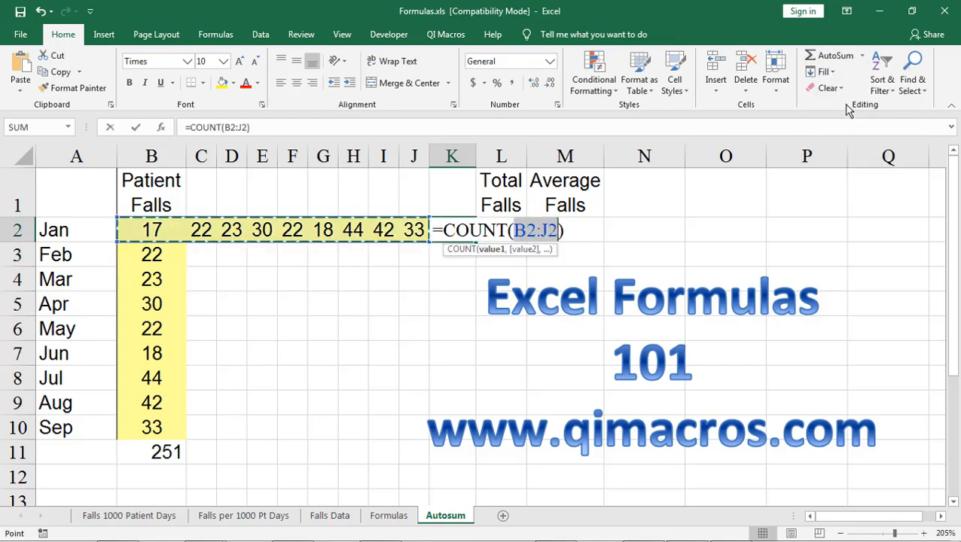
pyautogui.press('Return')
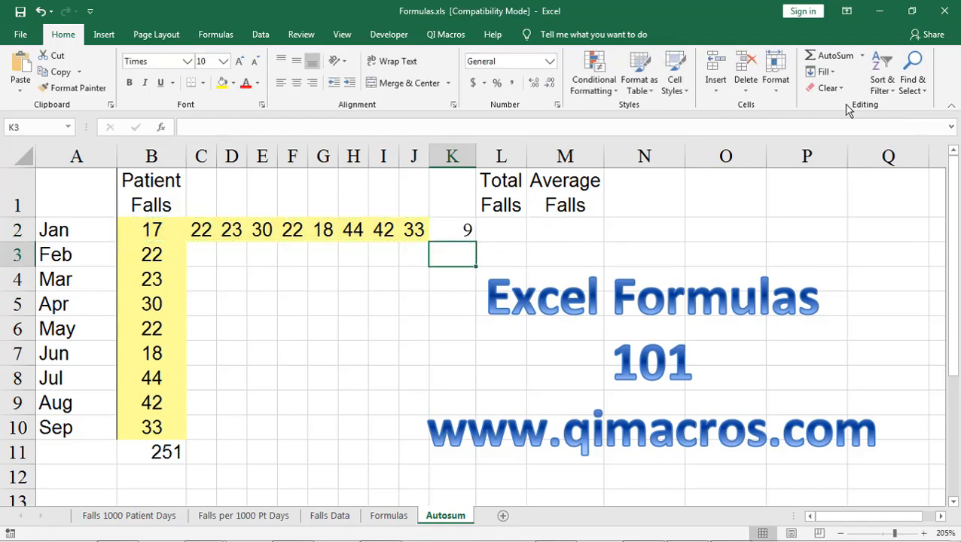
# Cut the average formula from K2 and paste it into M2 under Average Falls
pyautogui.click(451, 228)
pyautogui.click(451, 230)
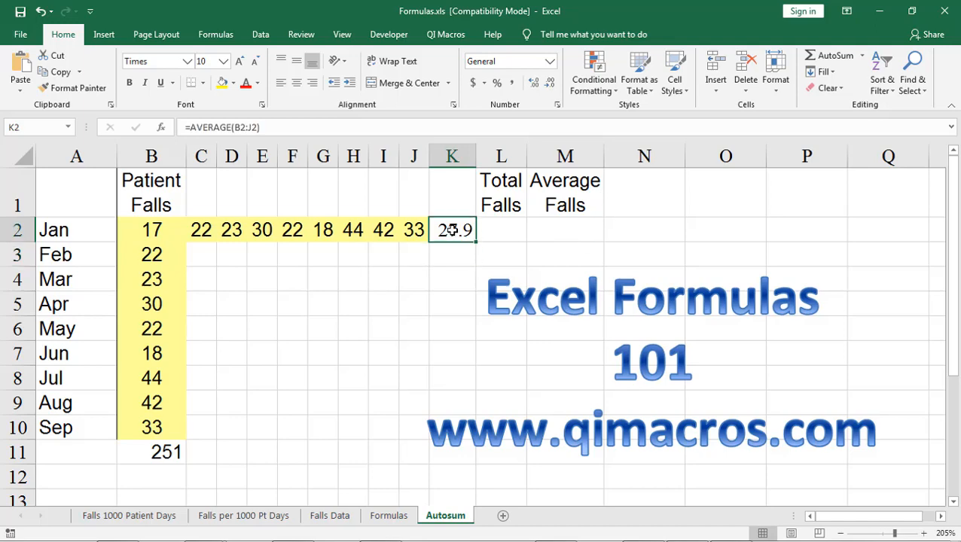
pyautogui.rightClick(452, 231)
pyautogui.click(482, 242)
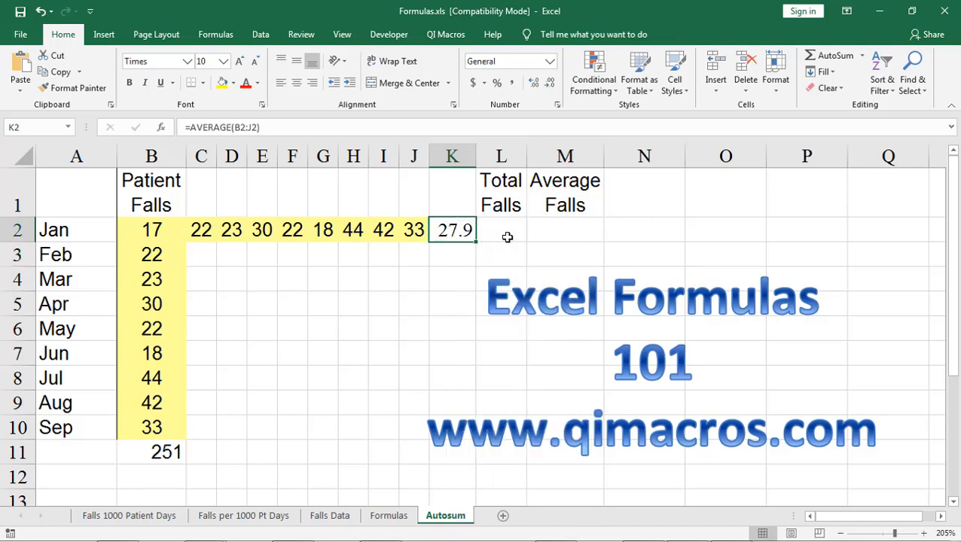
pyautogui.rightClick(571, 226)
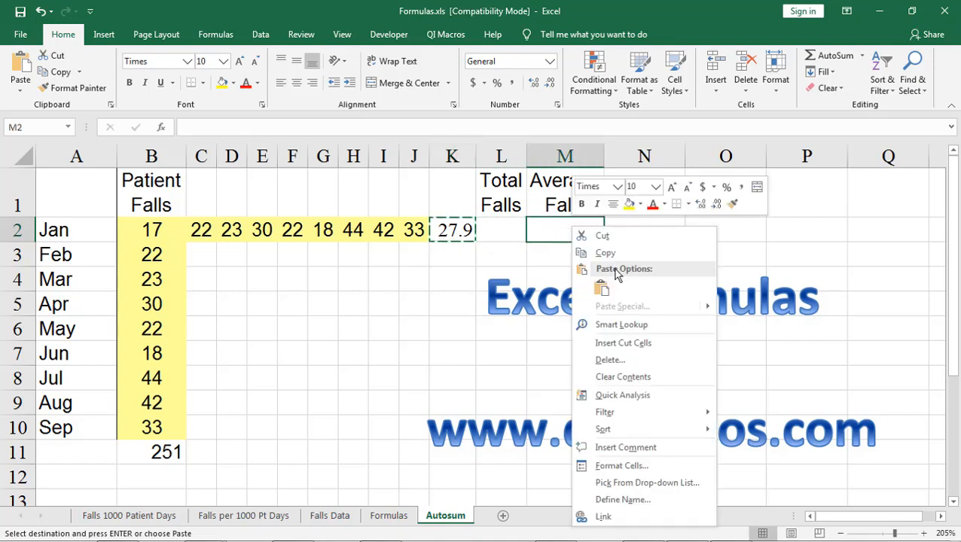
pyautogui.click(598, 287)
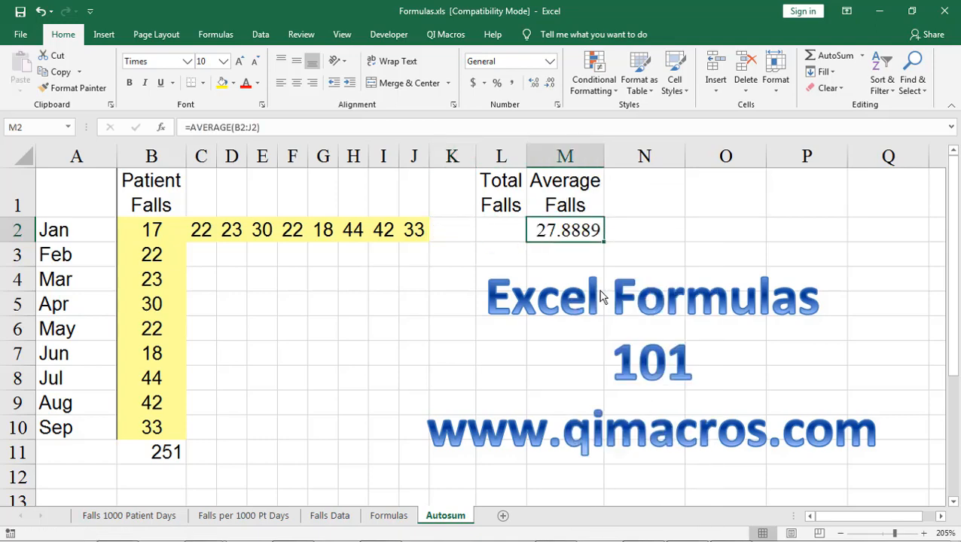
# Reduce the average in M2 to one decimal place
pyautogui.click(553, 89)
pyautogui.click(553, 88)
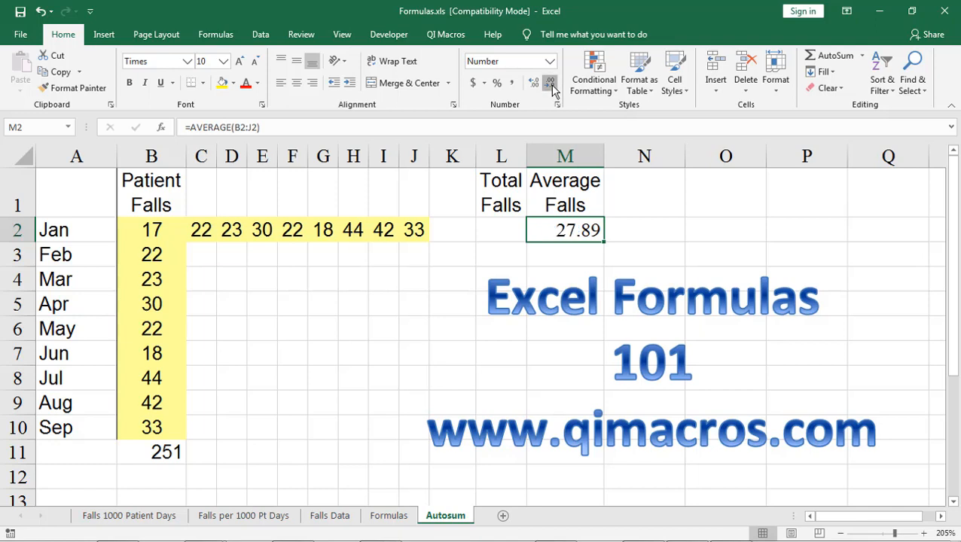
pyautogui.click(553, 89)
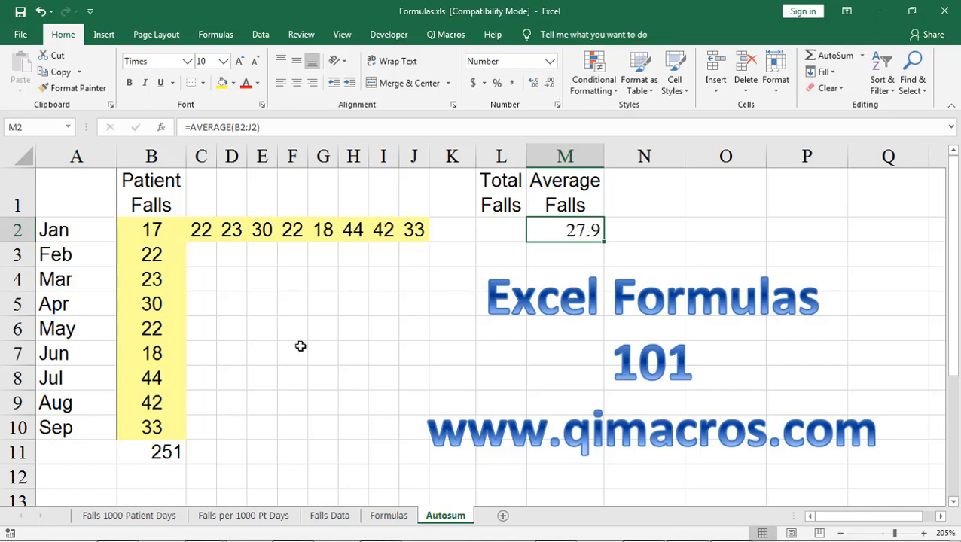
# Cut the sum formula from B11 and paste it into L2 under Total Falls
pyautogui.click(167, 452)
pyautogui.rightClick(167, 452)
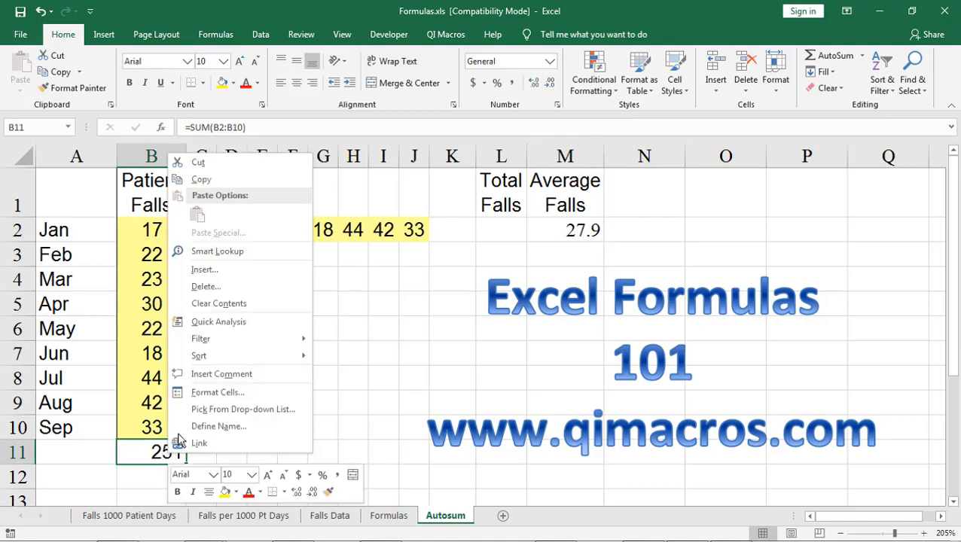
pyautogui.click(210, 167)
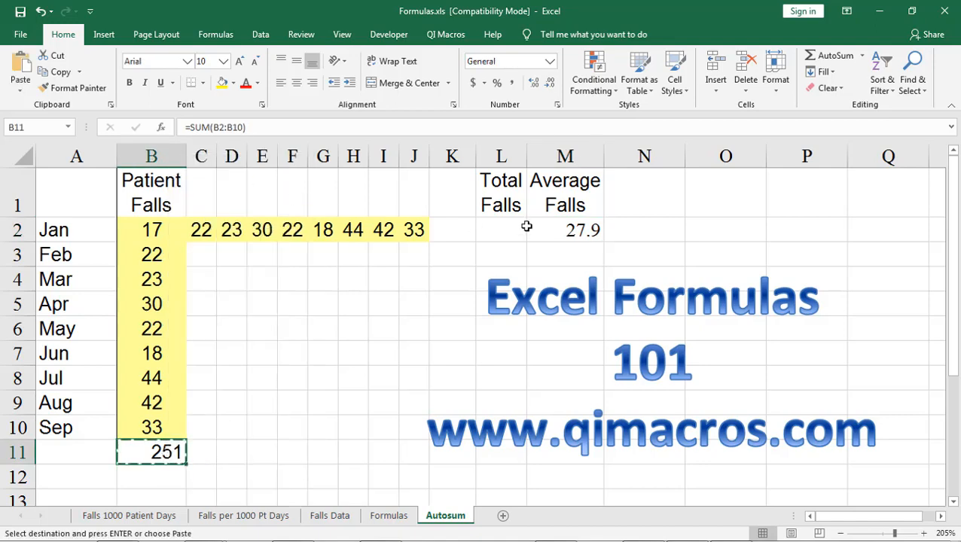
pyautogui.rightClick(519, 231)
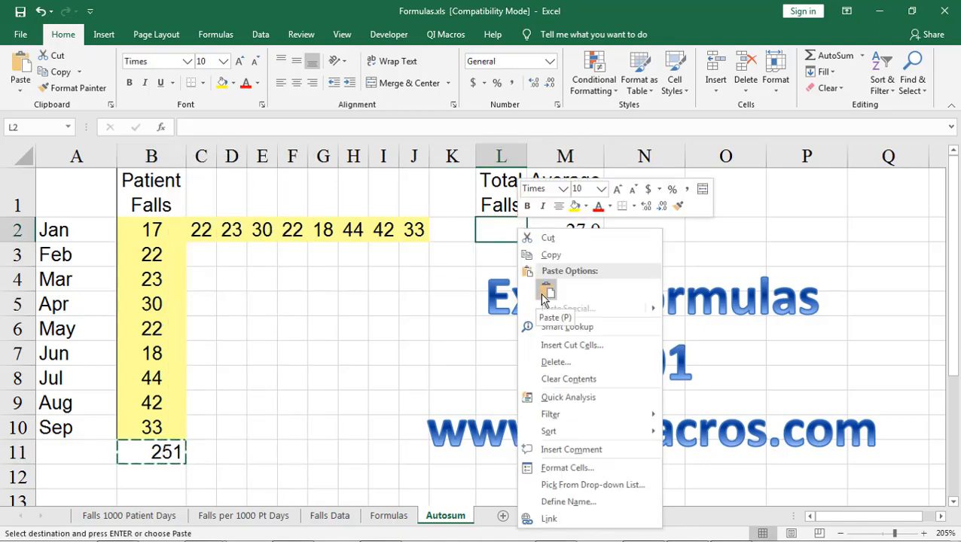
pyautogui.click(547, 291)
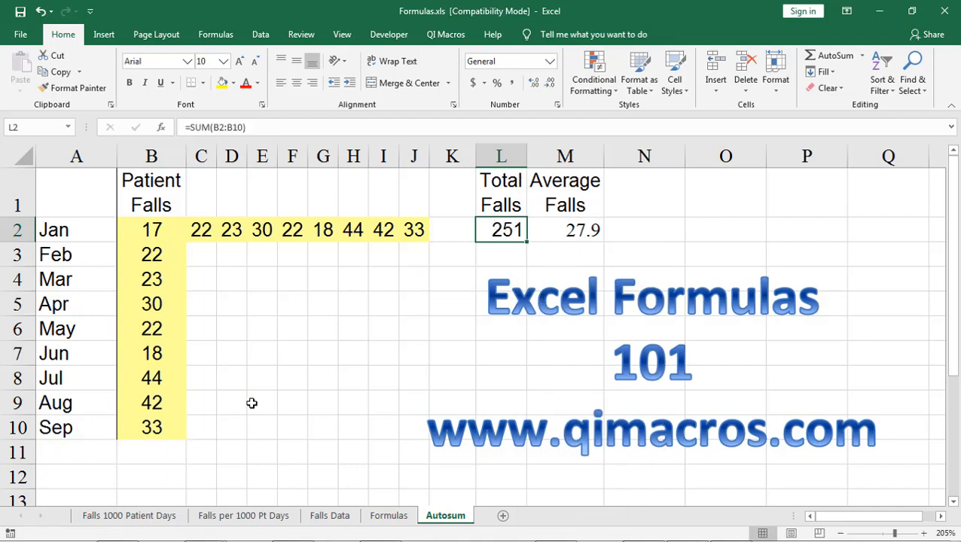
# Change the range of the sum formula in L2 from B2:B10 to the whole of column B
pyautogui.click(154, 452)
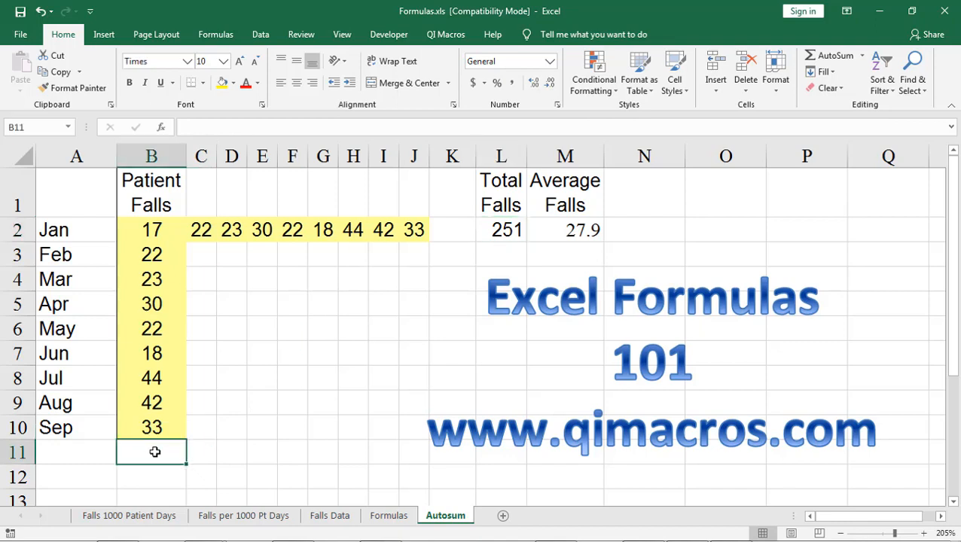
pyautogui.click(506, 231)
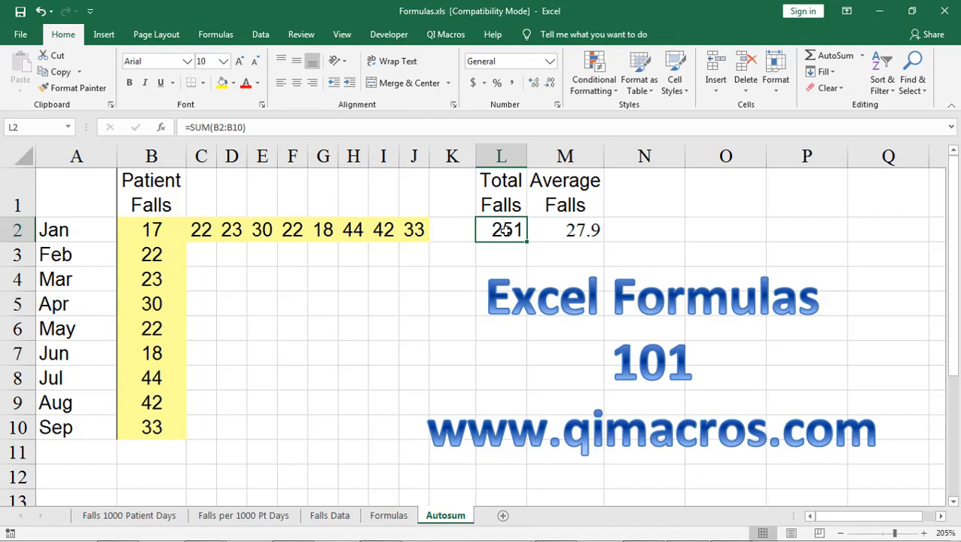
pyautogui.moveTo(243, 128); pyautogui.dragTo(213, 127)
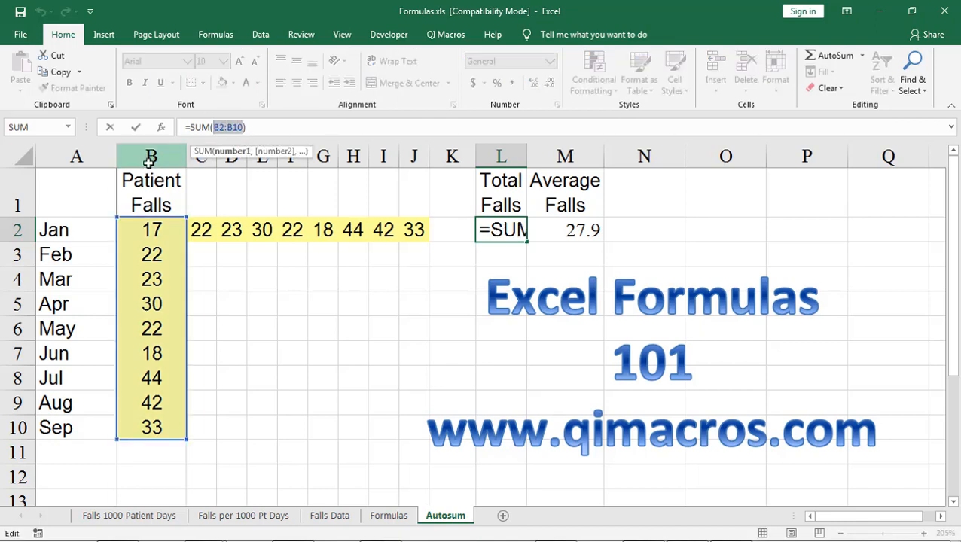
pyautogui.click(150, 158)
pyautogui.press('Return')
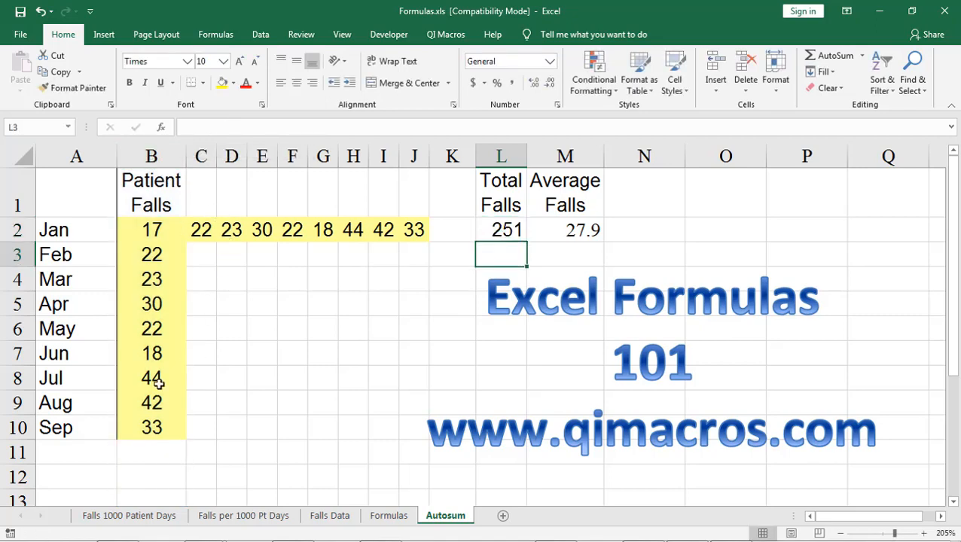
# Enter 35 in cell B11 as an additional patient falls value below September
pyautogui.click(153, 451)
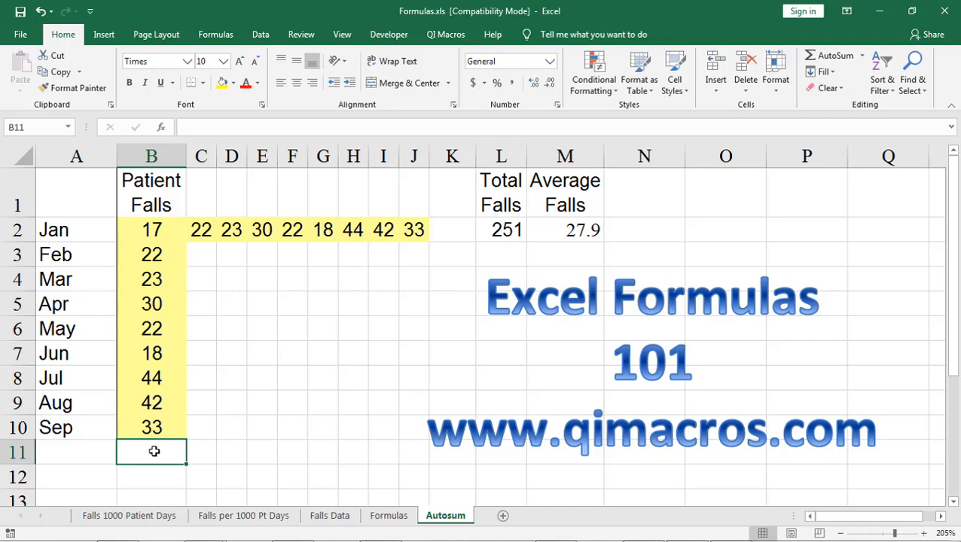
pyautogui.write('35')
pyautogui.press('Return')
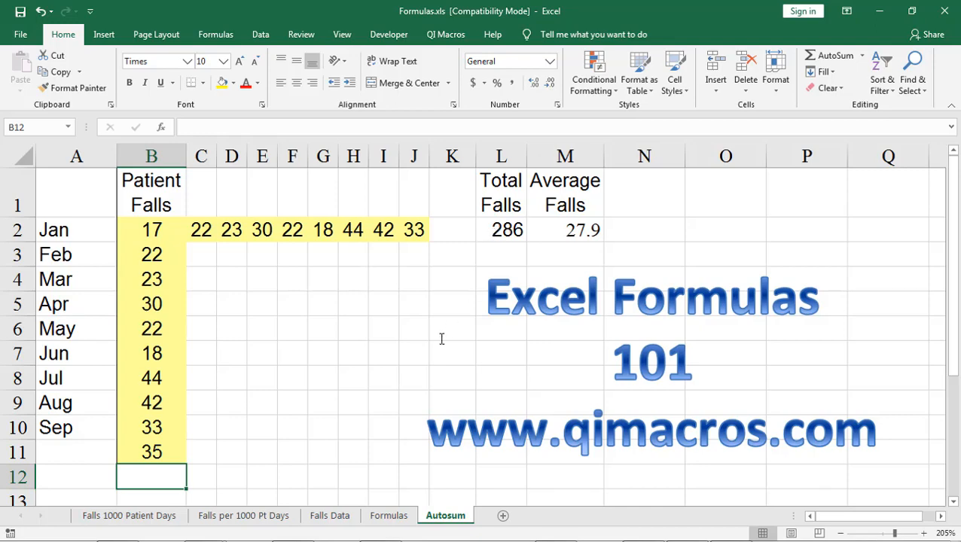
# On the Formulas sheet, enter the formula =A2-B2 in C2 under Weight Loss
pyautogui.click(389, 516)
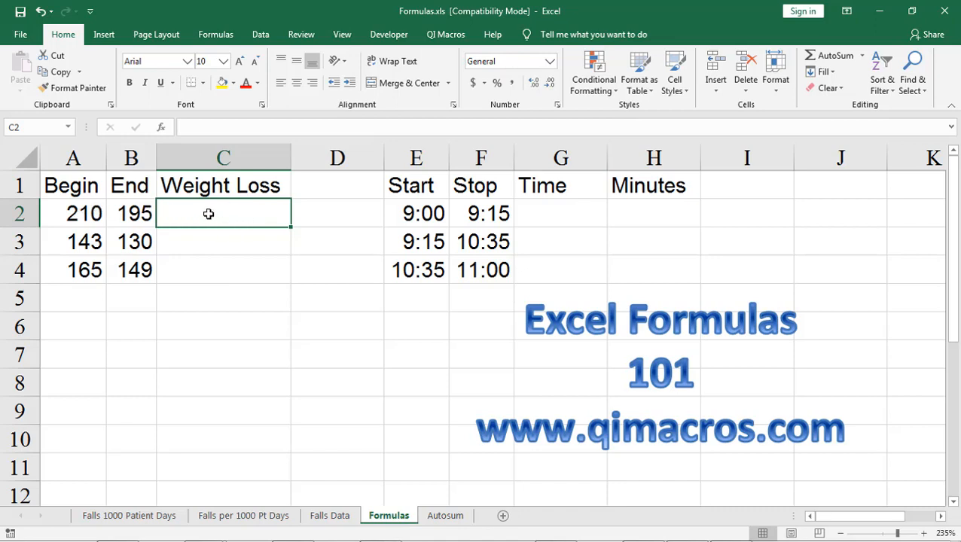
pyautogui.write('=')
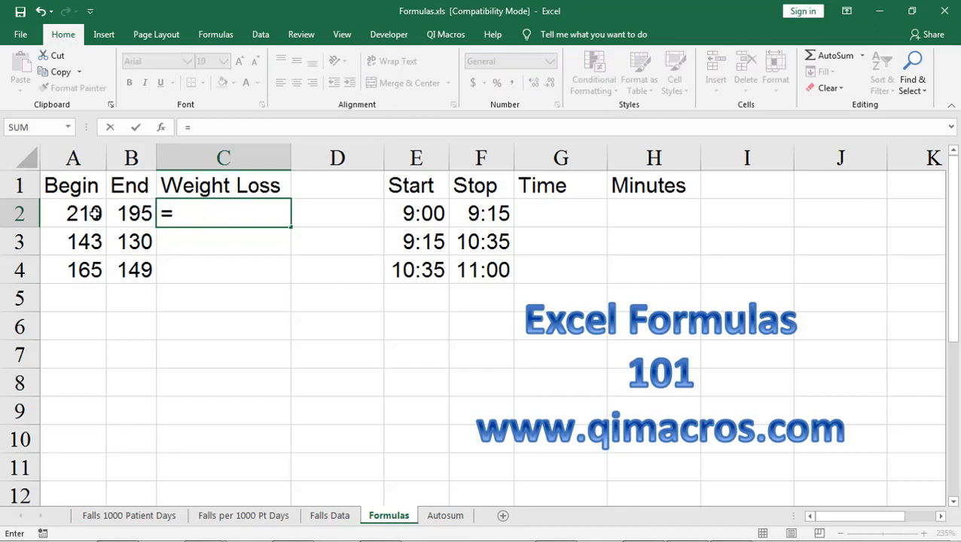
pyautogui.click(62, 213)
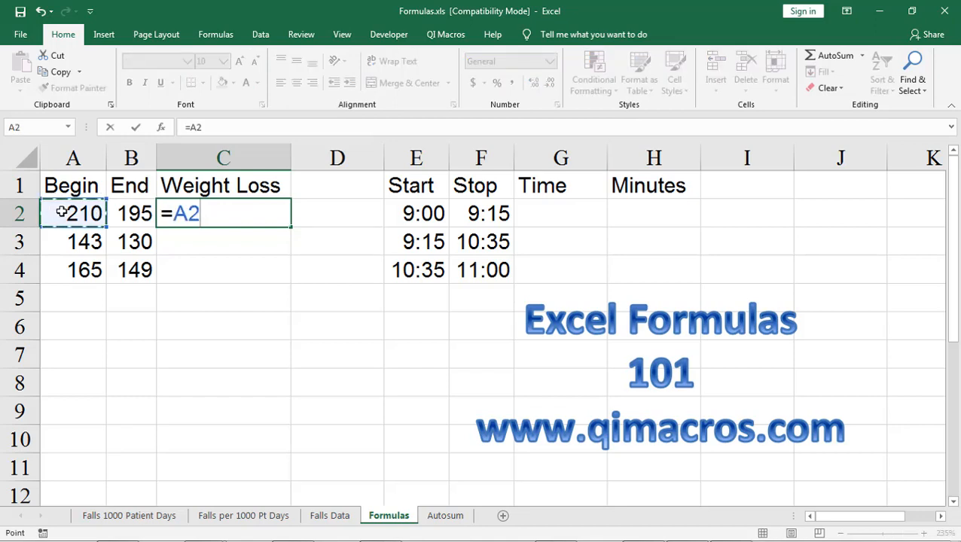
pyautogui.write('-')
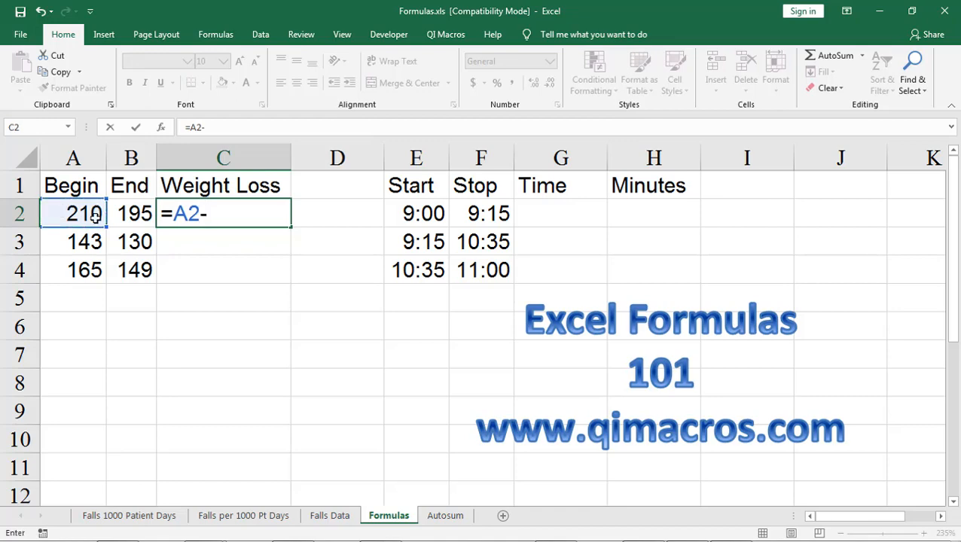
pyautogui.click(140, 213)
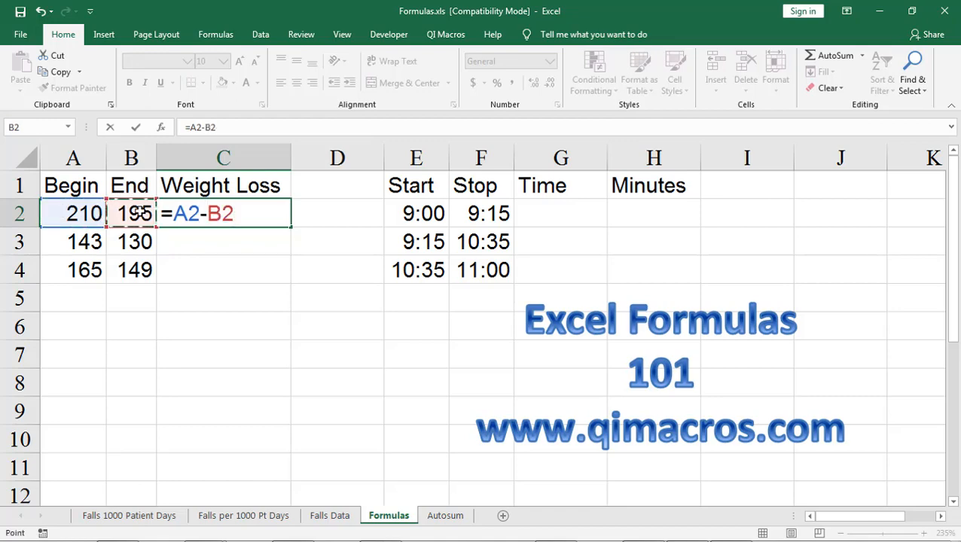
pyautogui.press('Return')
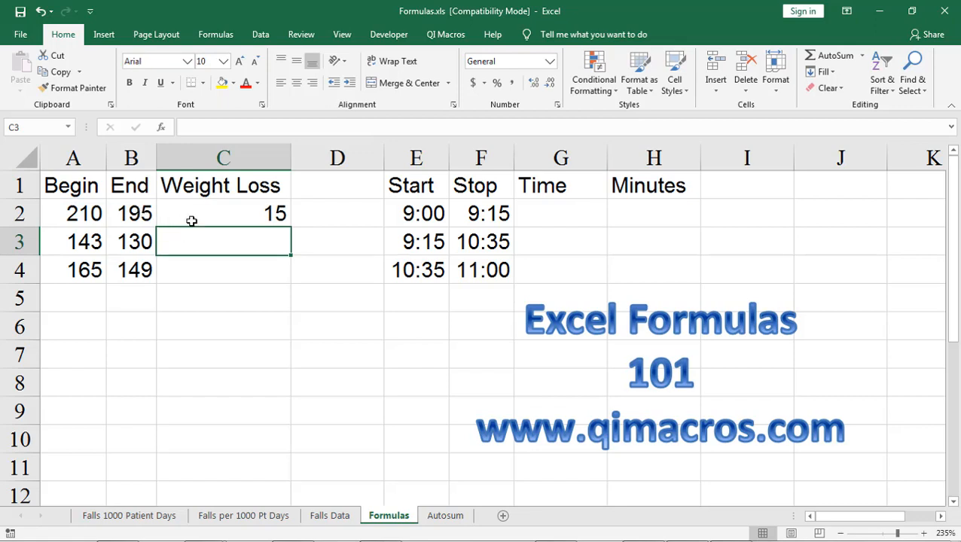
# Fill the weight loss formula in C2 down through C4
pyautogui.click(235, 211)
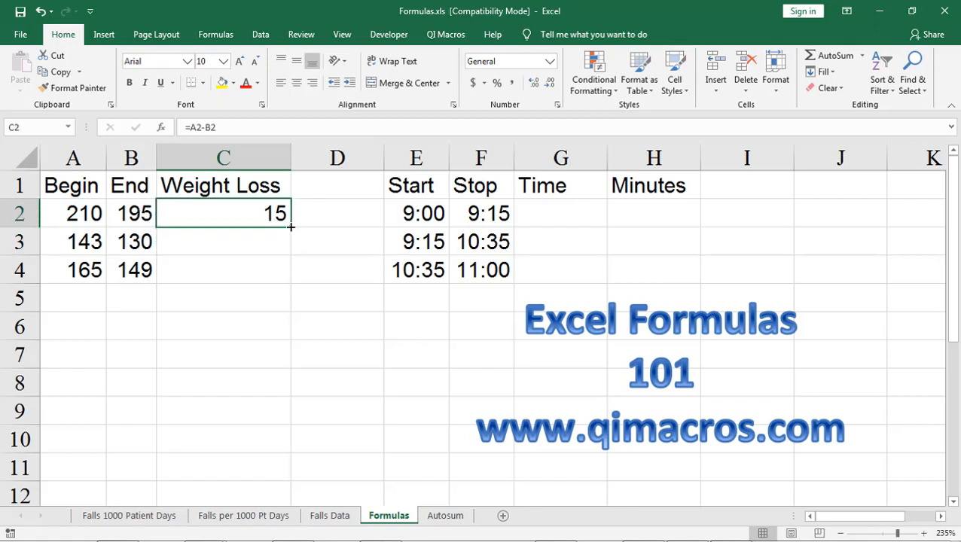
pyautogui.moveTo(291, 226); pyautogui.dragTo(298, 284)
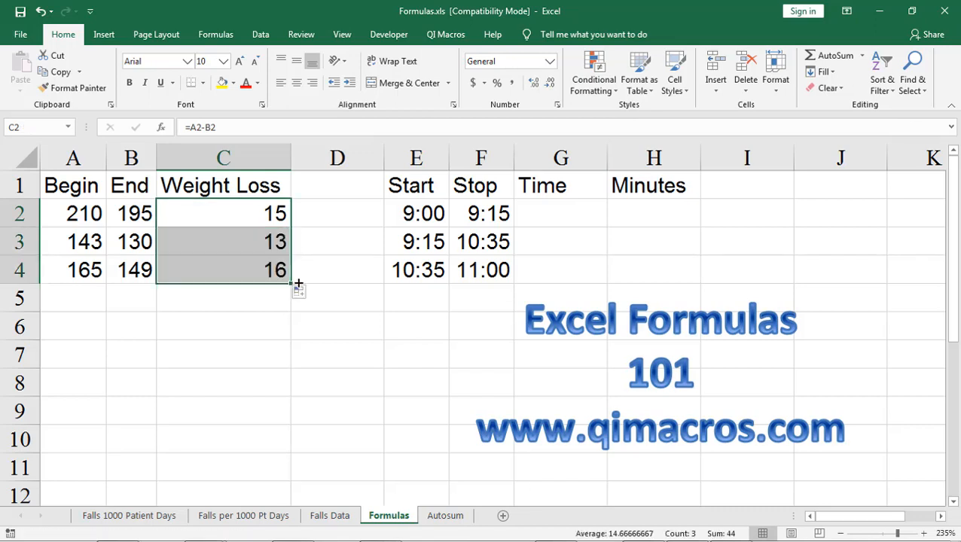
pyautogui.hotkey('ctrl', 'z')
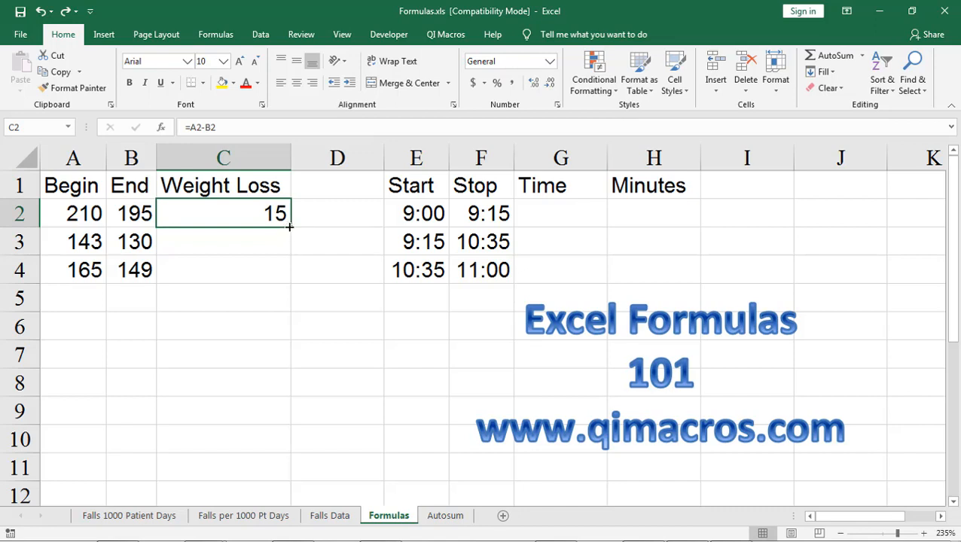
pyautogui.doubleClick(289, 226)
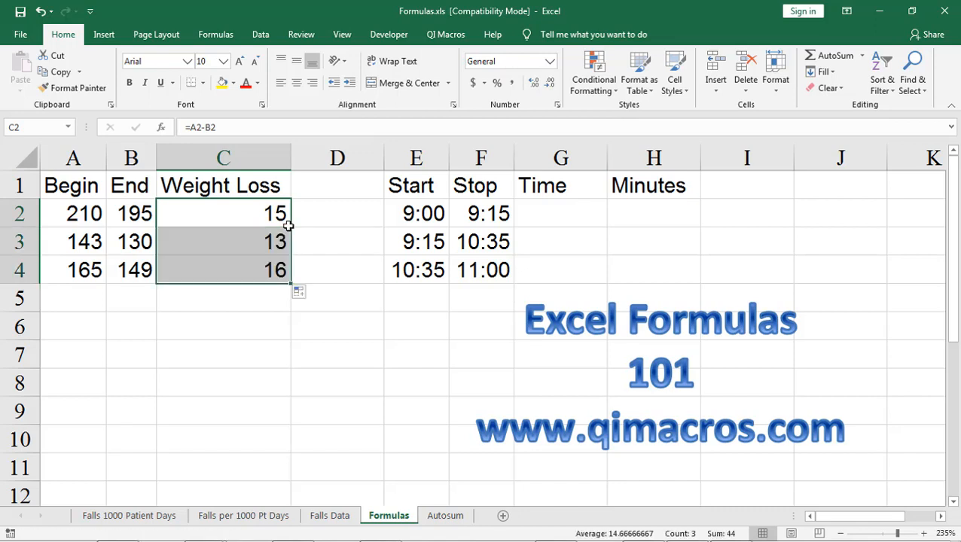
pyautogui.click(825, 73)
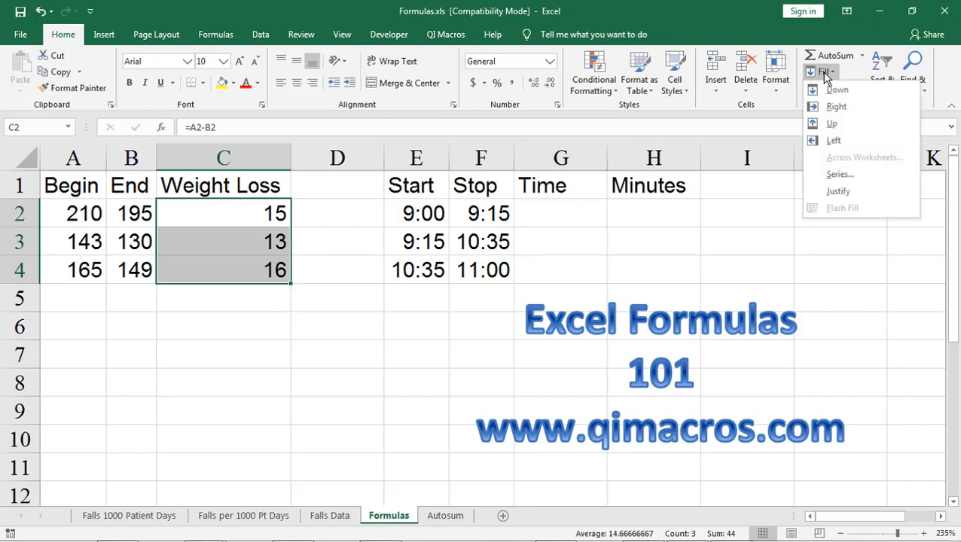
pyautogui.click(327, 323)
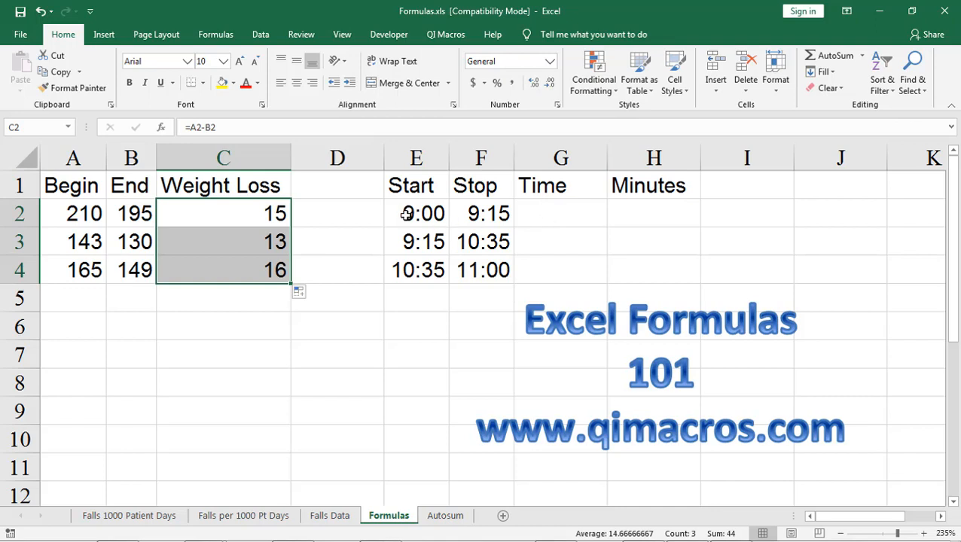
pyautogui.click(562, 211)
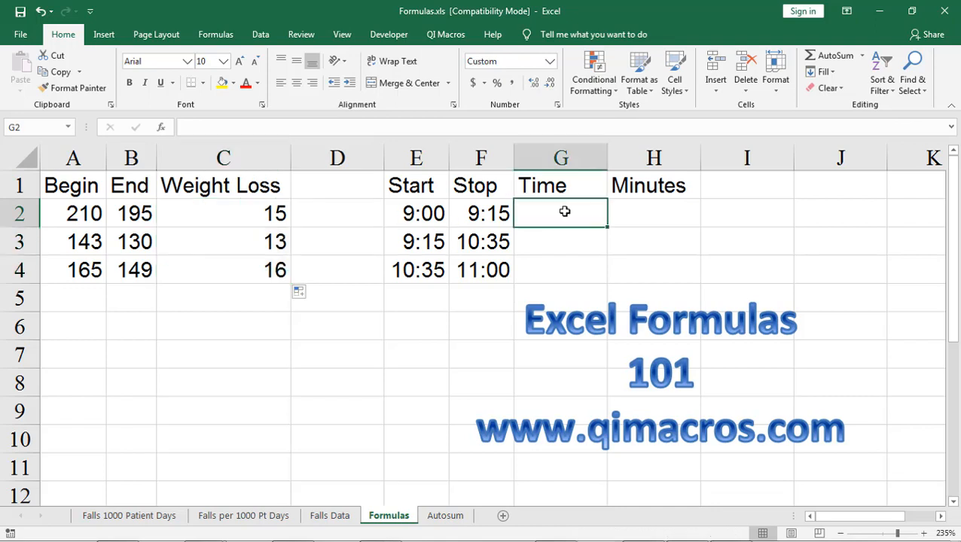
pyautogui.click(228, 218)
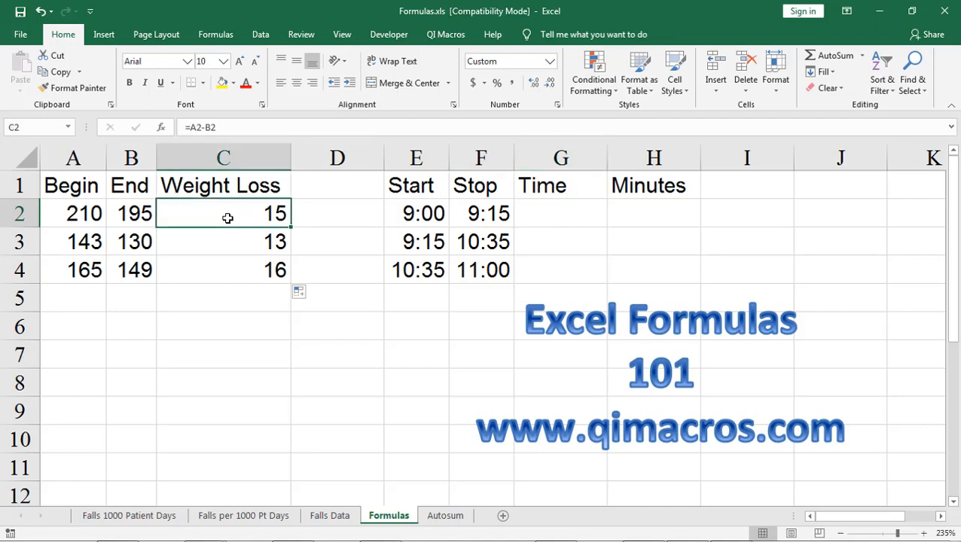
# Enter the formula =F2-E2 in G2 under Time and fill it down through G4
pyautogui.click(557, 216)
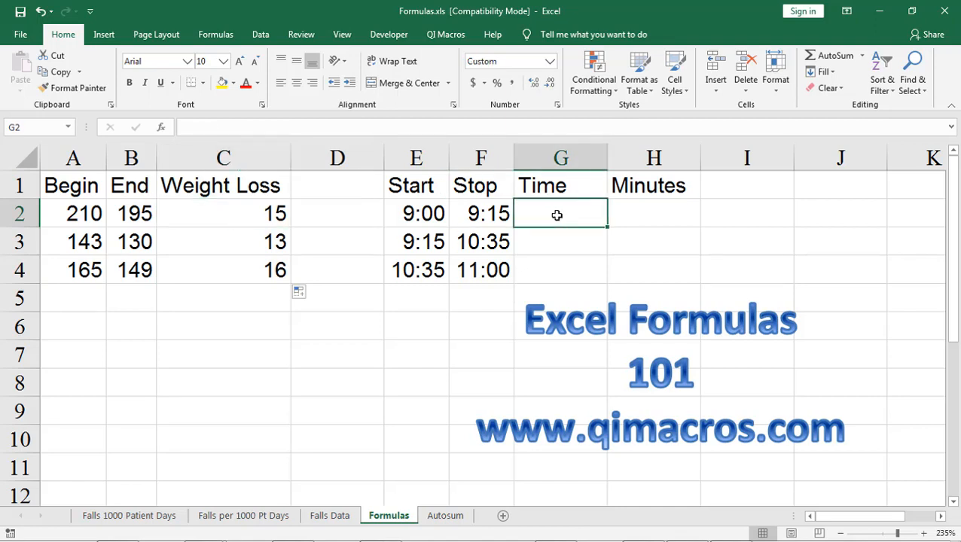
pyautogui.write('=')
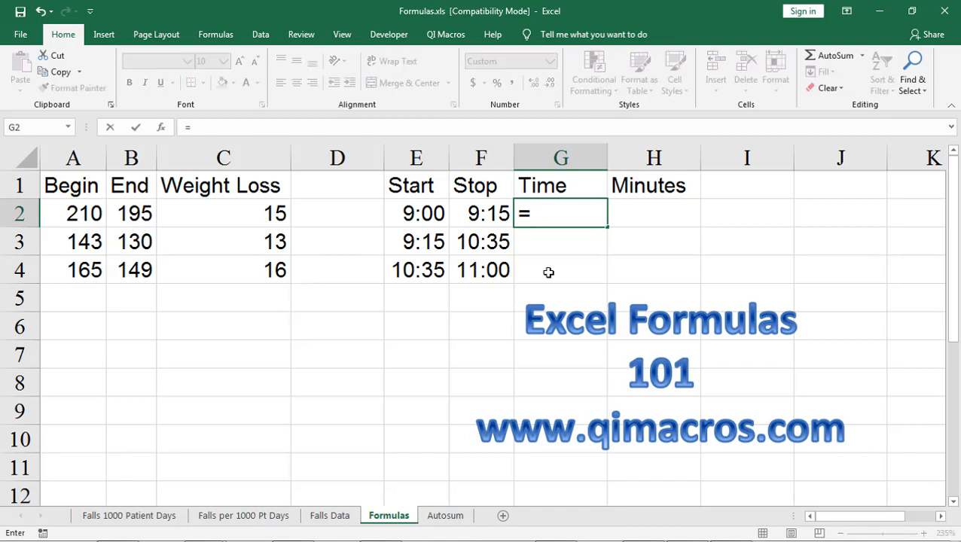
pyautogui.click(488, 211)
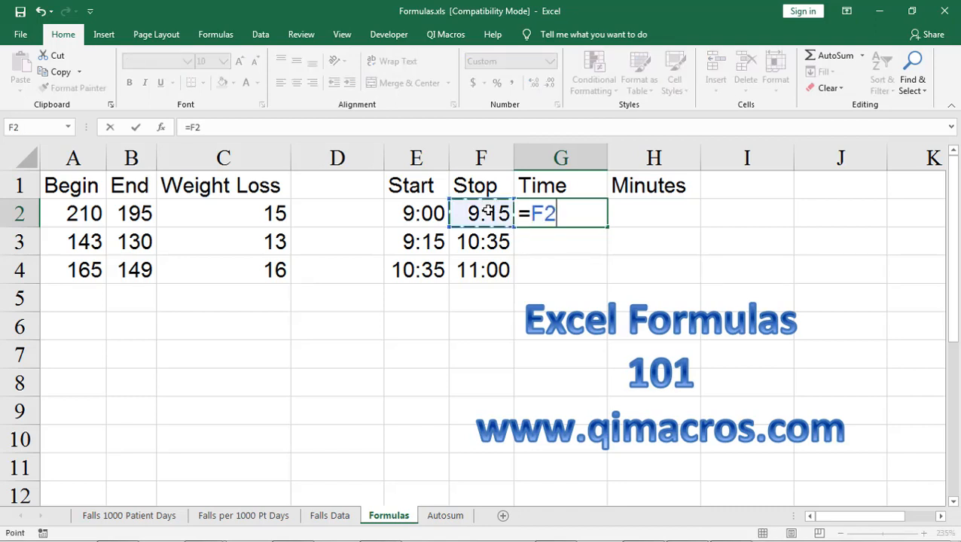
pyautogui.write('-')
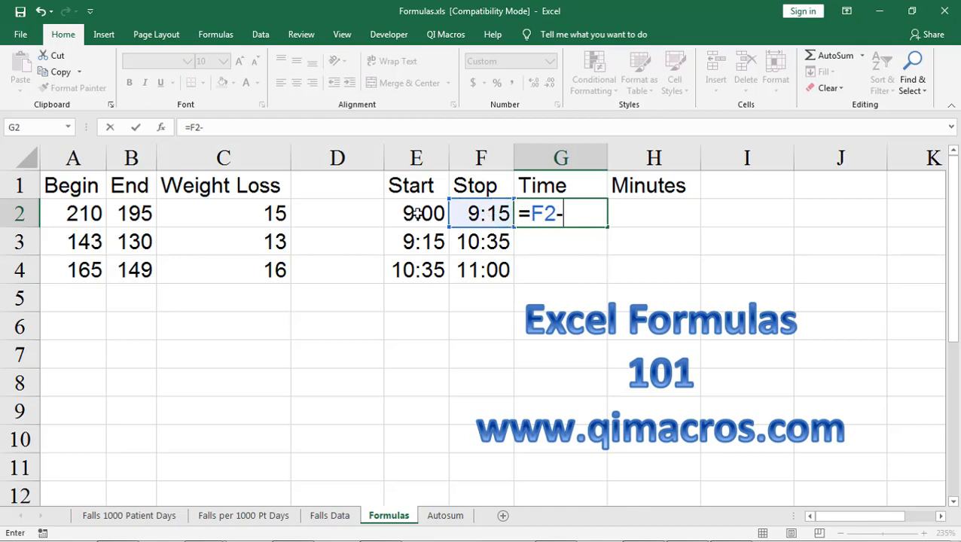
pyautogui.click(418, 213)
pyautogui.press('Return')
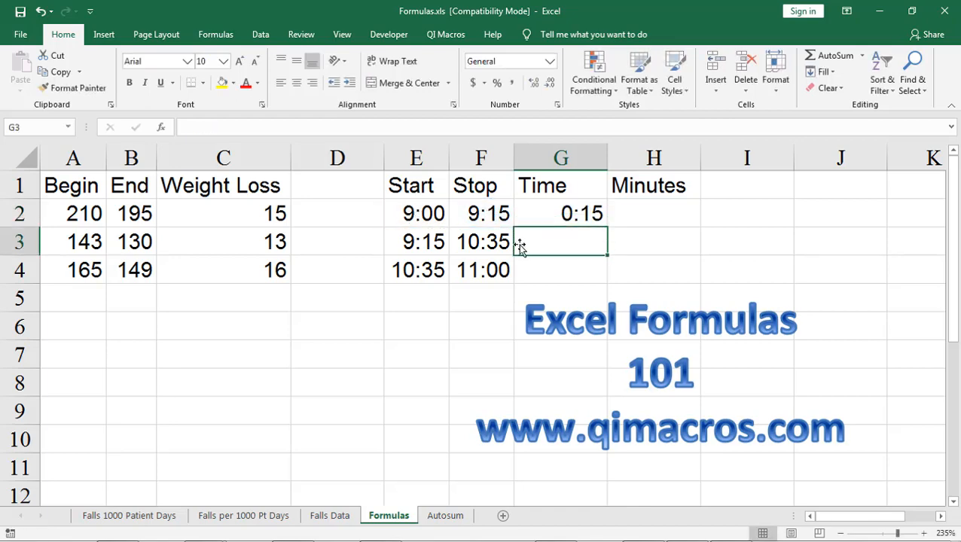
pyautogui.click(583, 216)
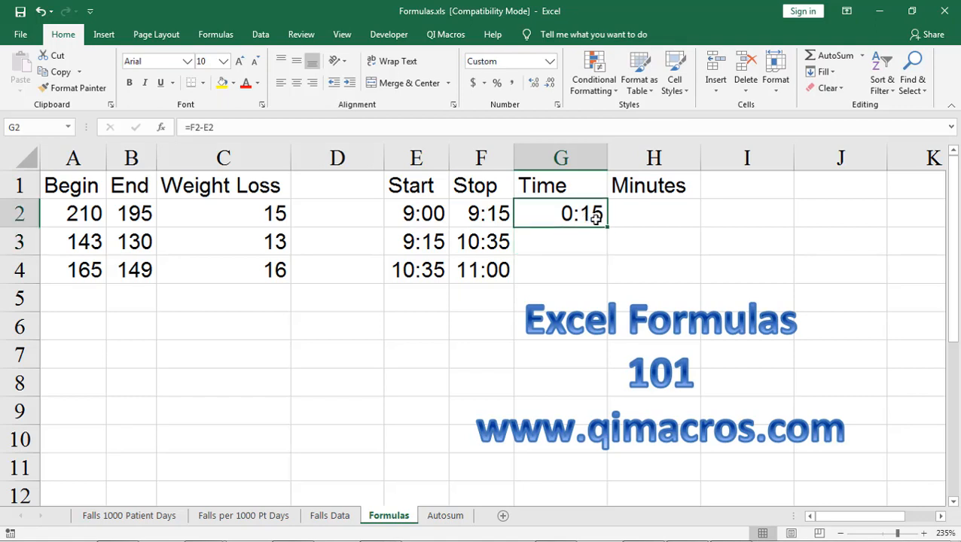
pyautogui.doubleClick(607, 226)
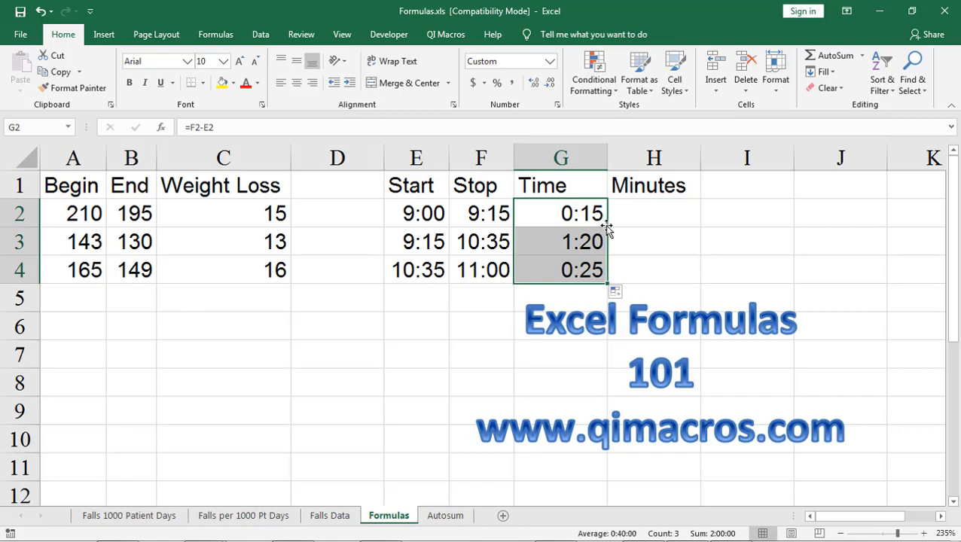
# Start a formula in H2 under Minutes and insert the MINUTE function from the Date & Time category
pyautogui.click(649, 213)
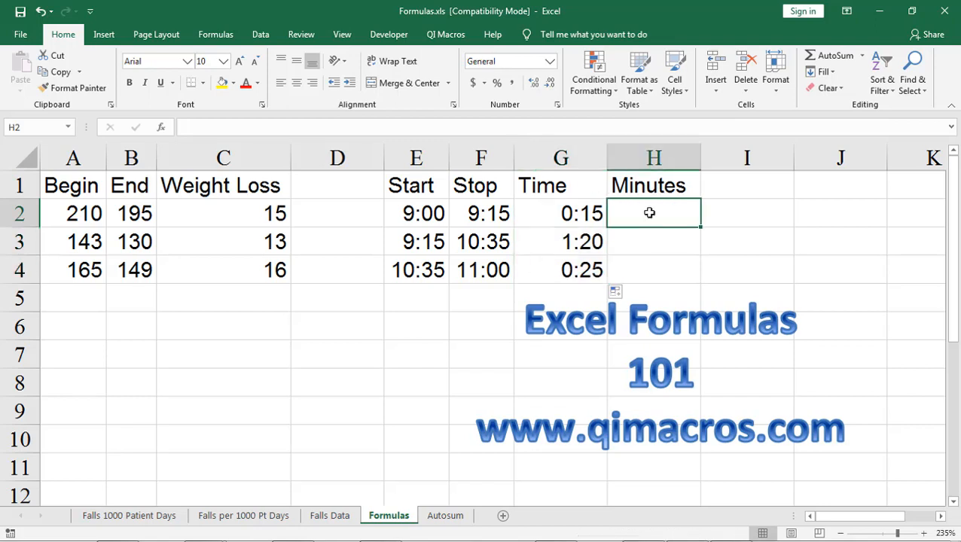
pyautogui.write('=')
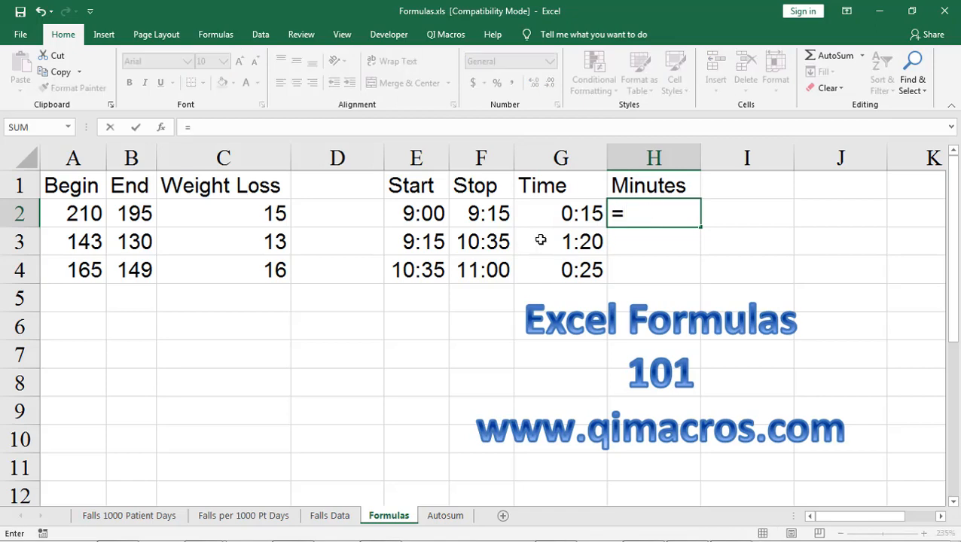
pyautogui.click(164, 128)
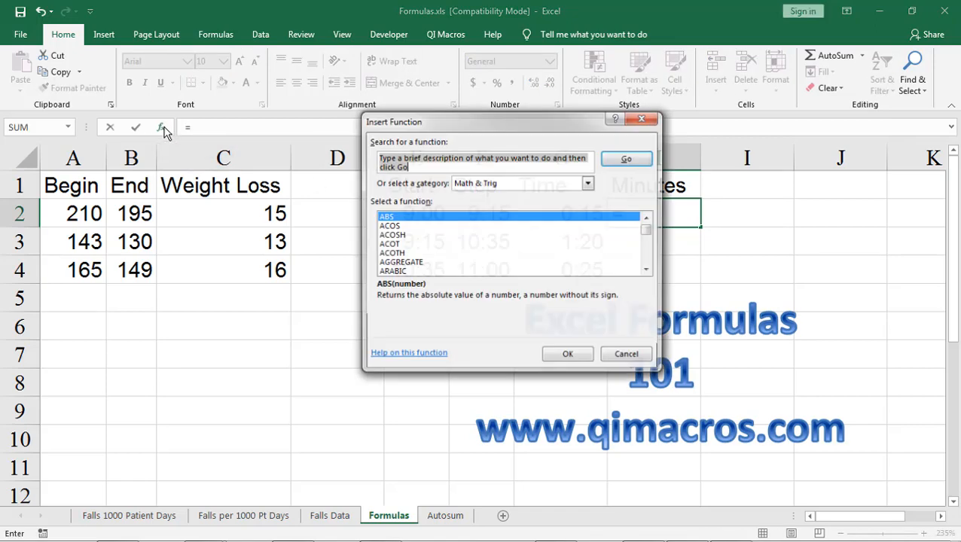
pyautogui.click(507, 185)
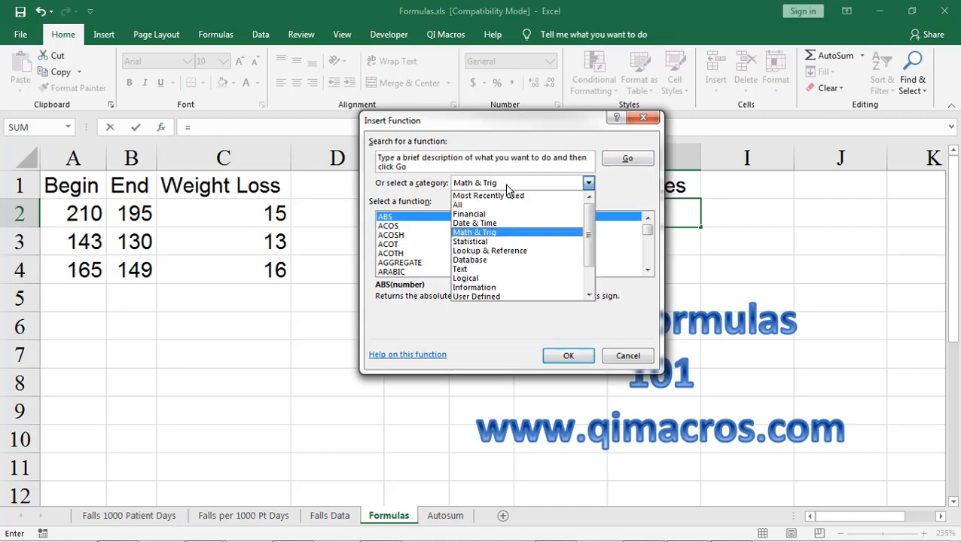
pyautogui.click(503, 224)
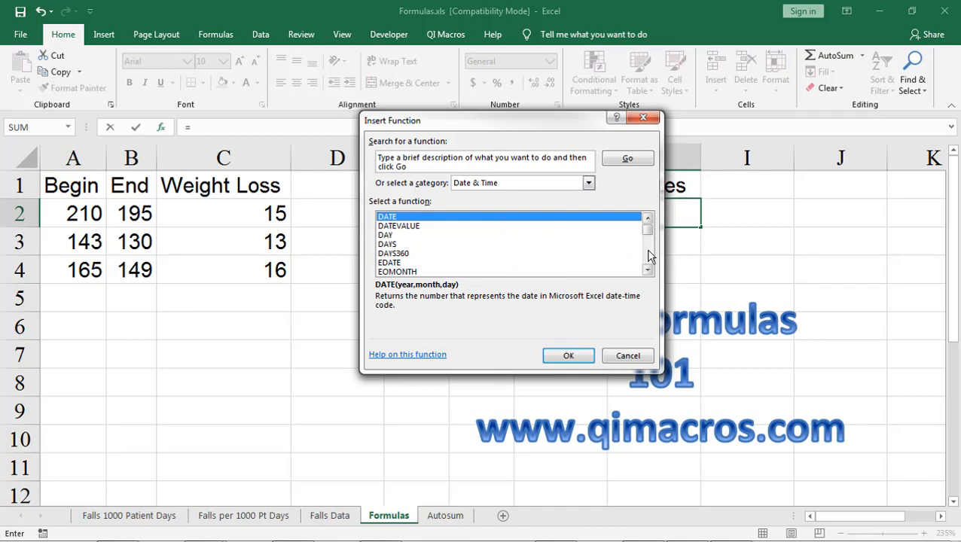
pyautogui.scroll(-4, 648, 256)
pyautogui.scroll(2, 524, 231)
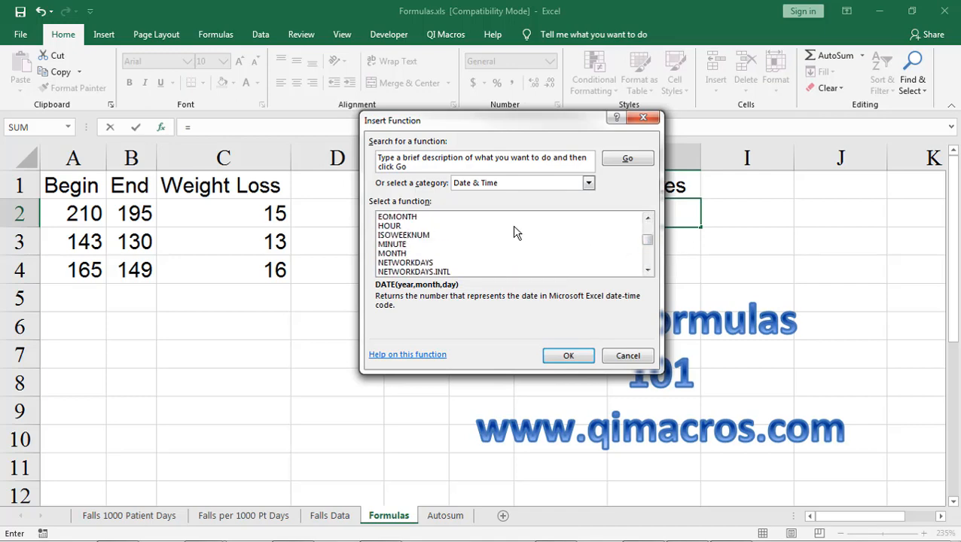
pyautogui.doubleClick(386, 245)
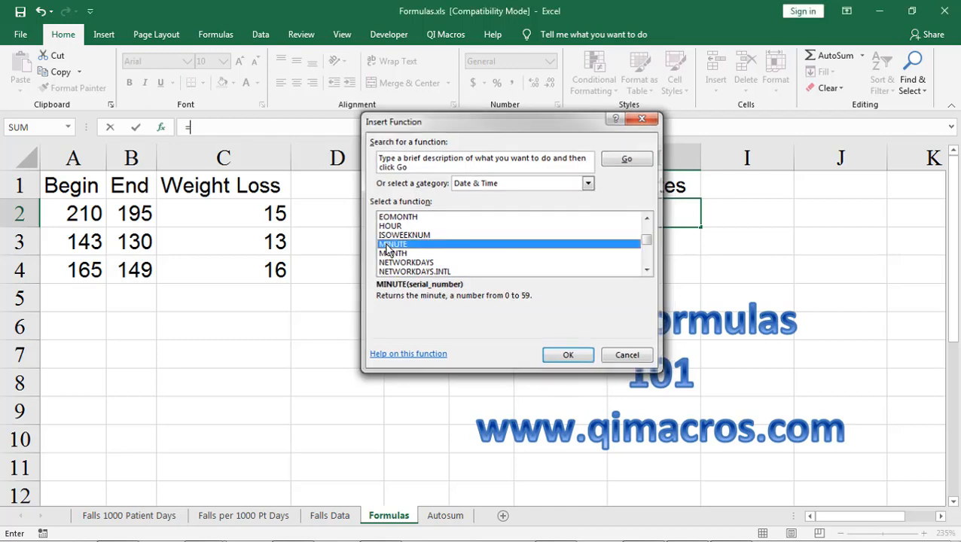
# Set the MINUTE function's serial number to G2 and fill the formula down through H4
pyautogui.moveTo(558, 170); pyautogui.dragTo(515, 252)
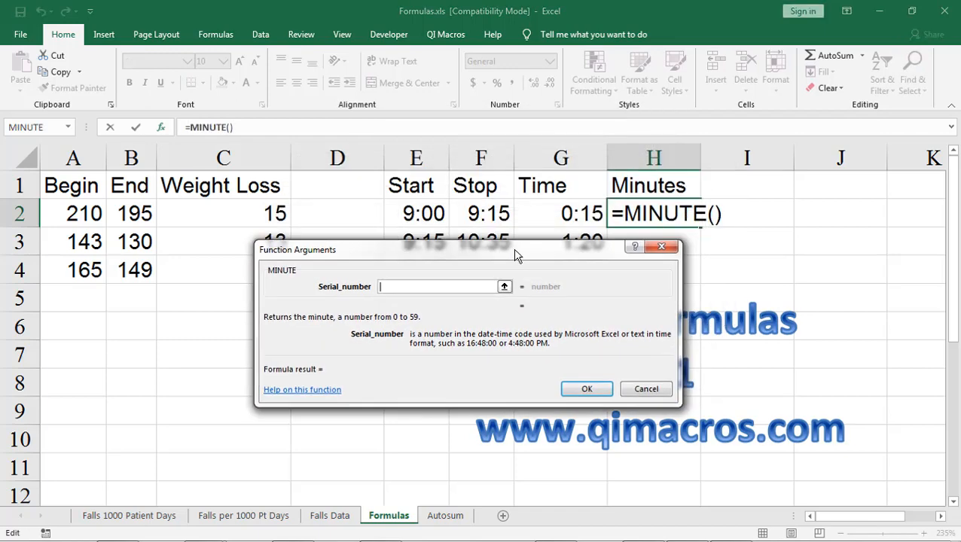
pyautogui.click(570, 213)
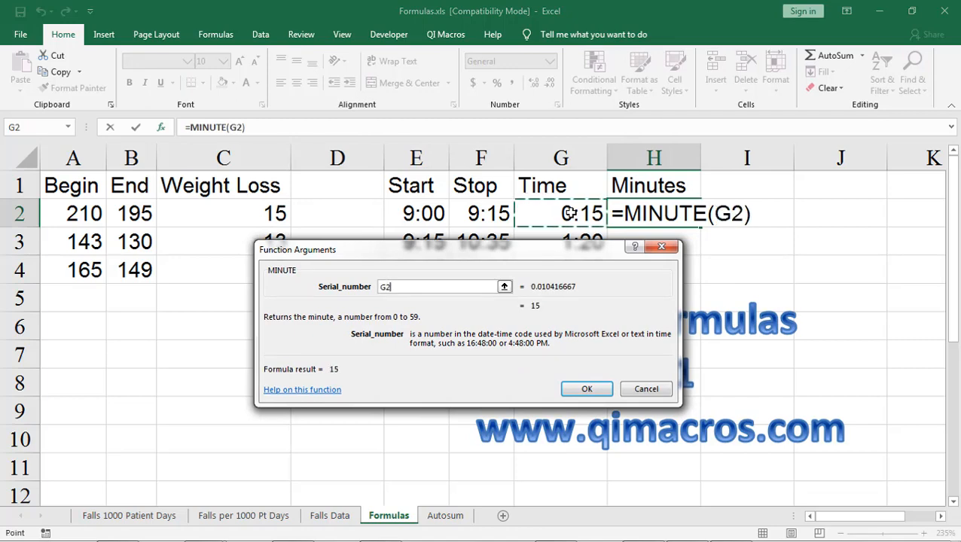
pyautogui.click(575, 392)
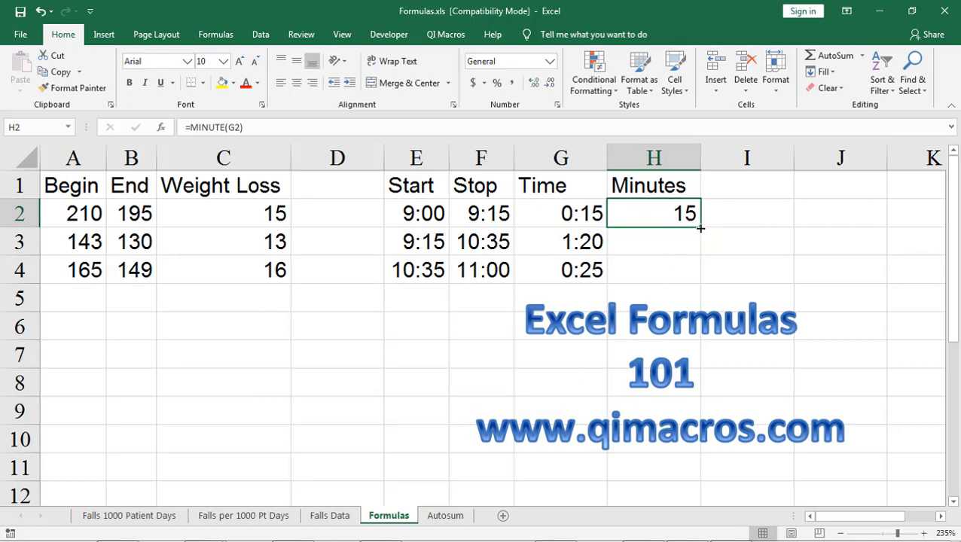
pyautogui.moveTo(701, 226); pyautogui.dragTo(699, 276)
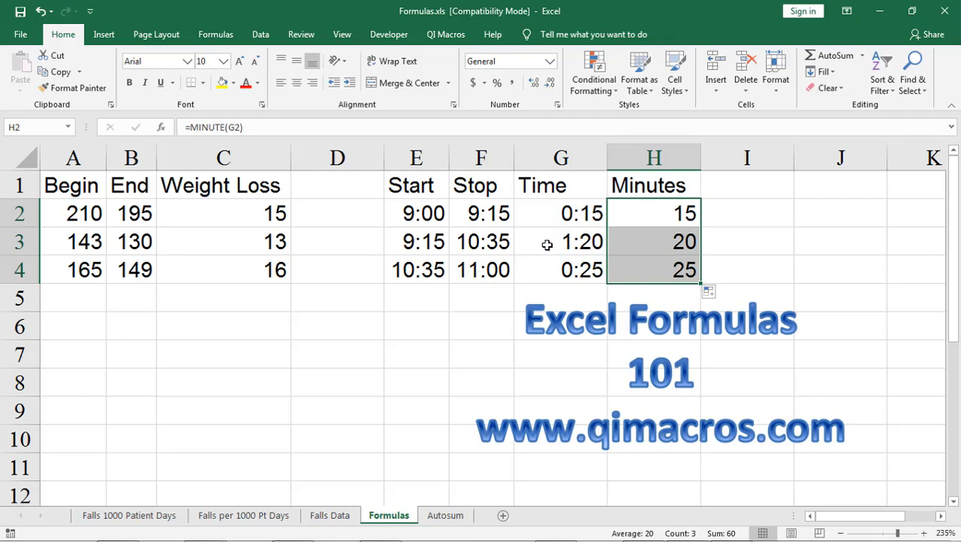
# Change the formula in H3 under Minutes to =HOUR(G3)*60+MINUTE(G3)
pyautogui.click(670, 241)
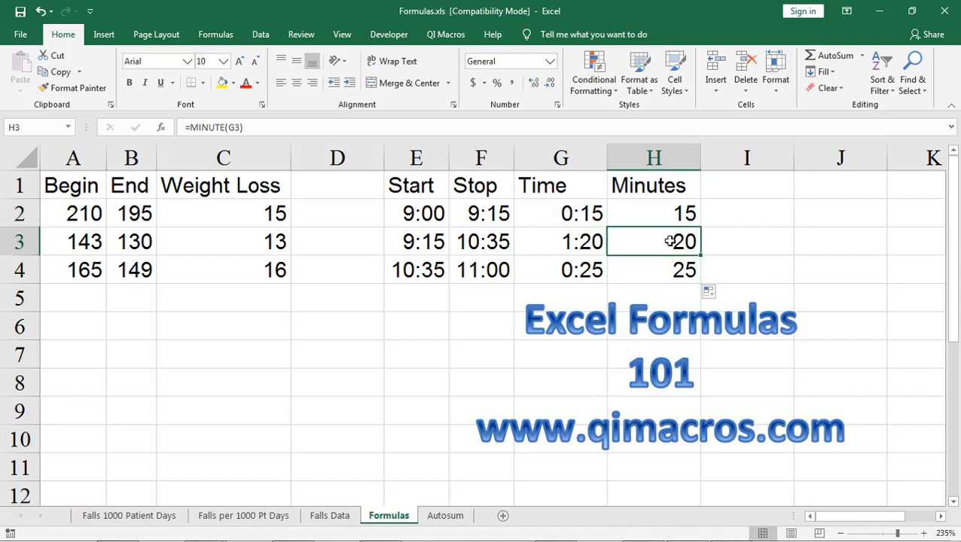
pyautogui.doubleClick(670, 241)
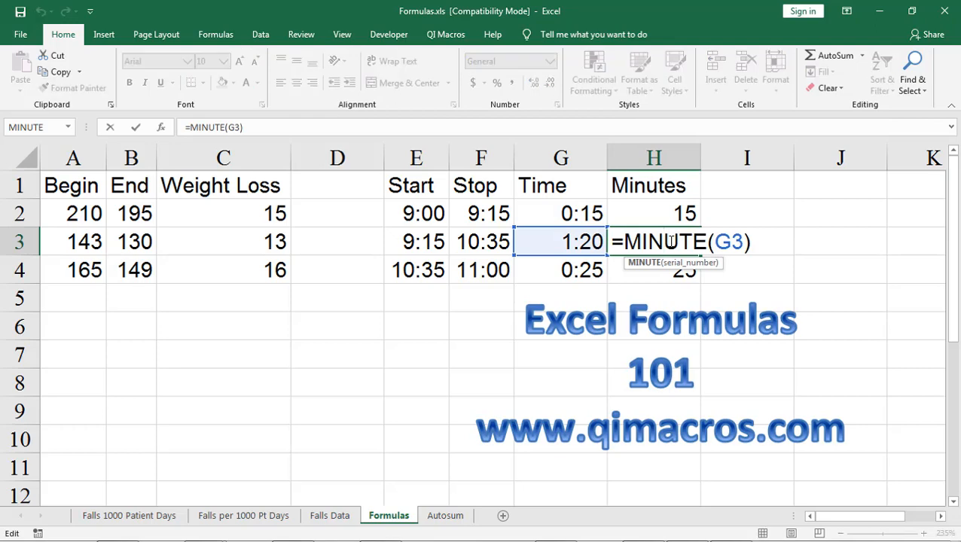
pyautogui.click(626, 240)
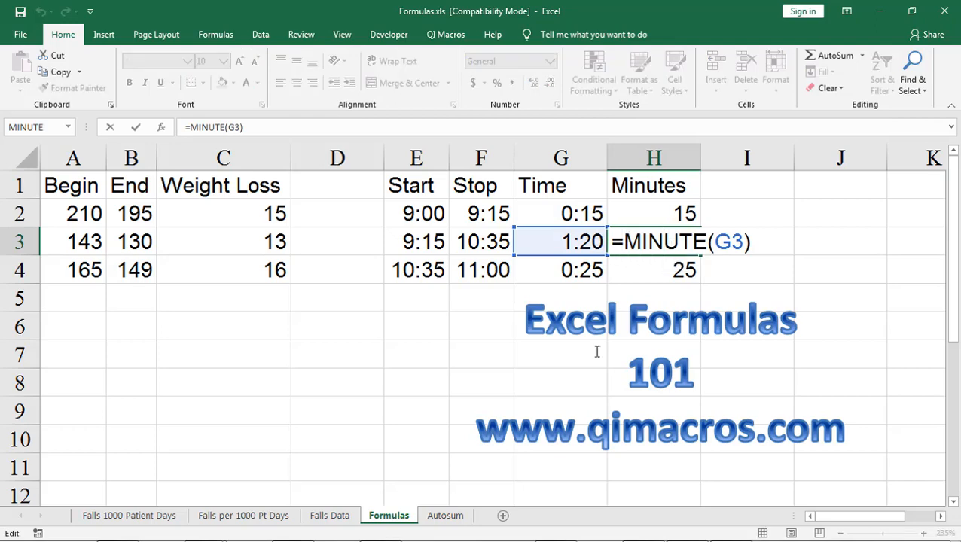
pyautogui.write('hour')
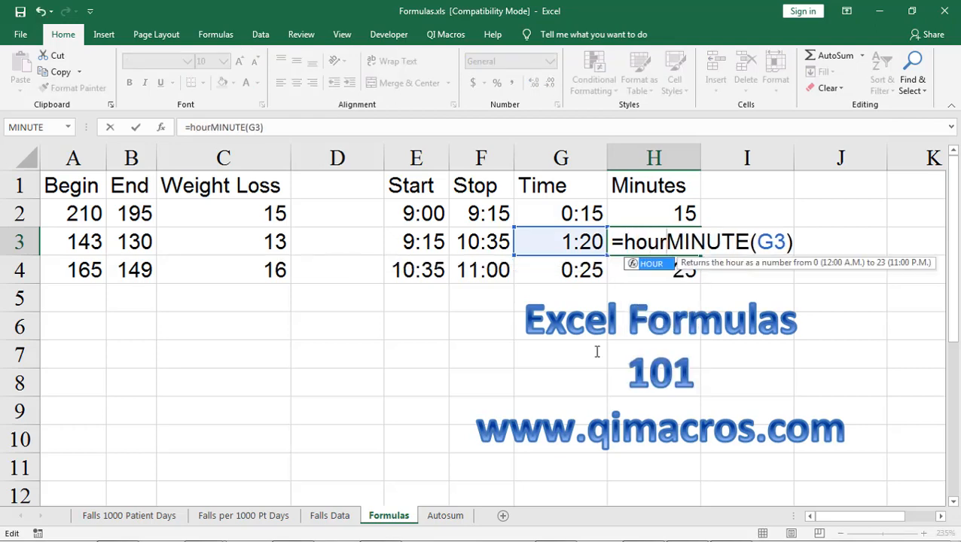
pyautogui.write('(')
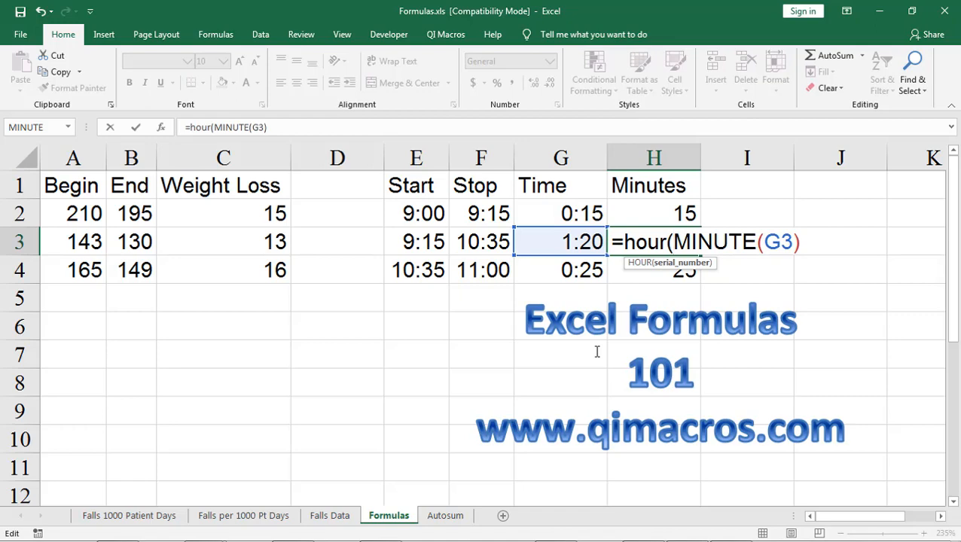
pyautogui.write('G3)')
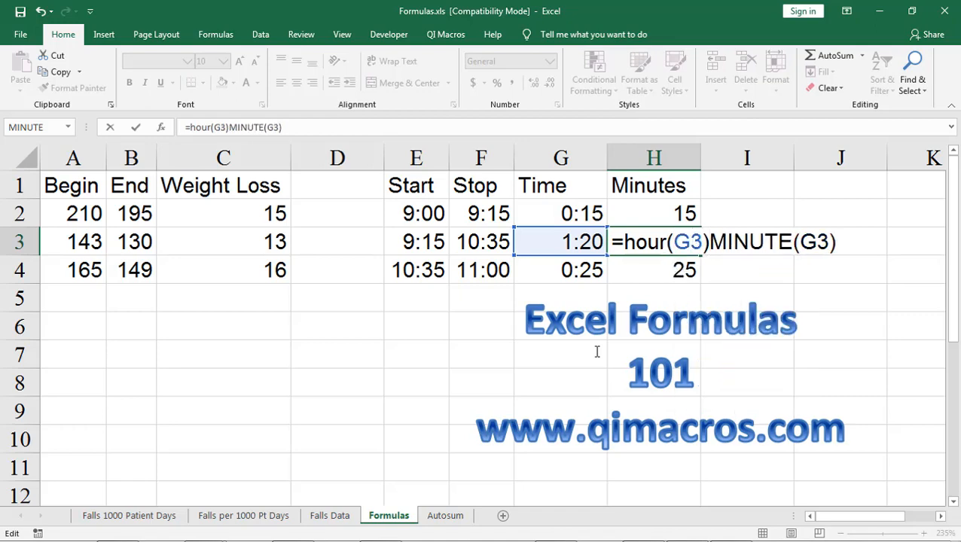
pyautogui.write('*60')
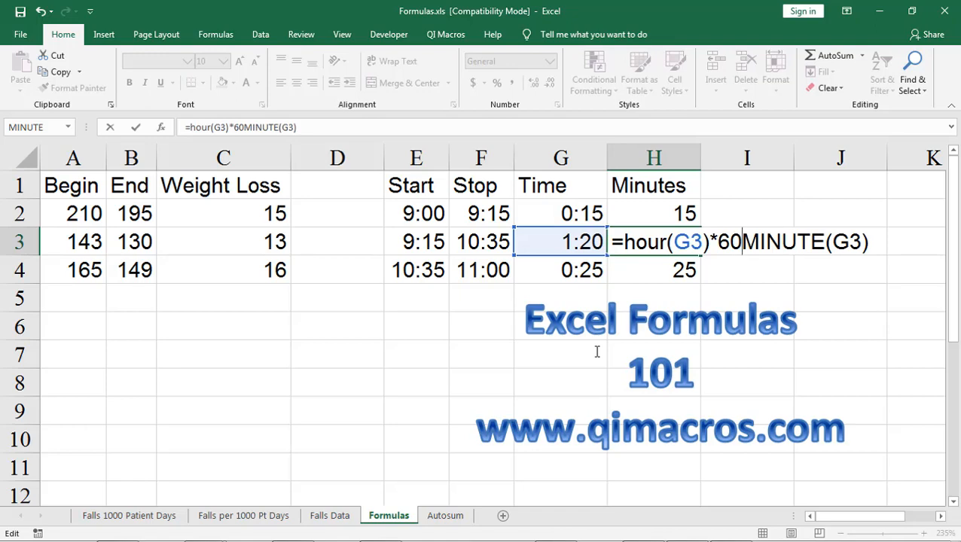
pyautogui.write('+')
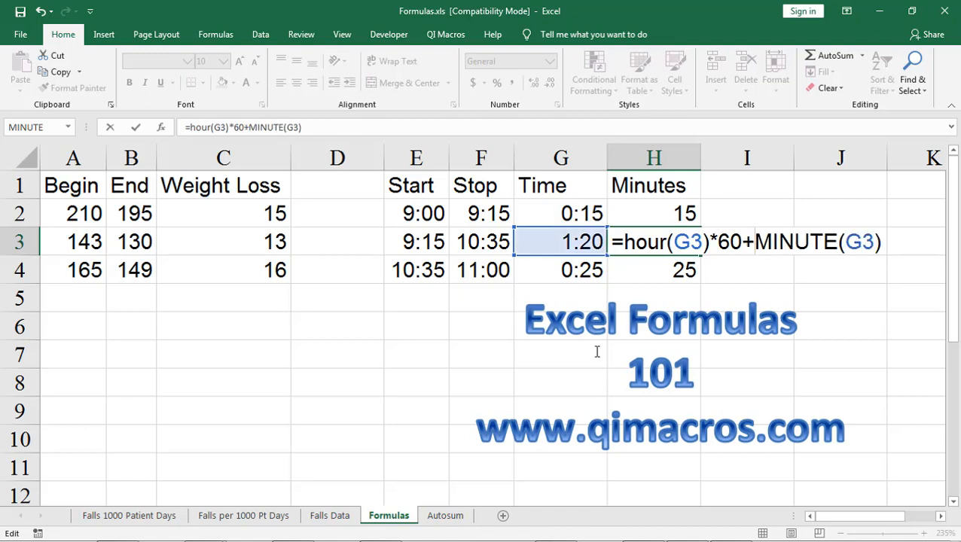
pyautogui.press('Return')
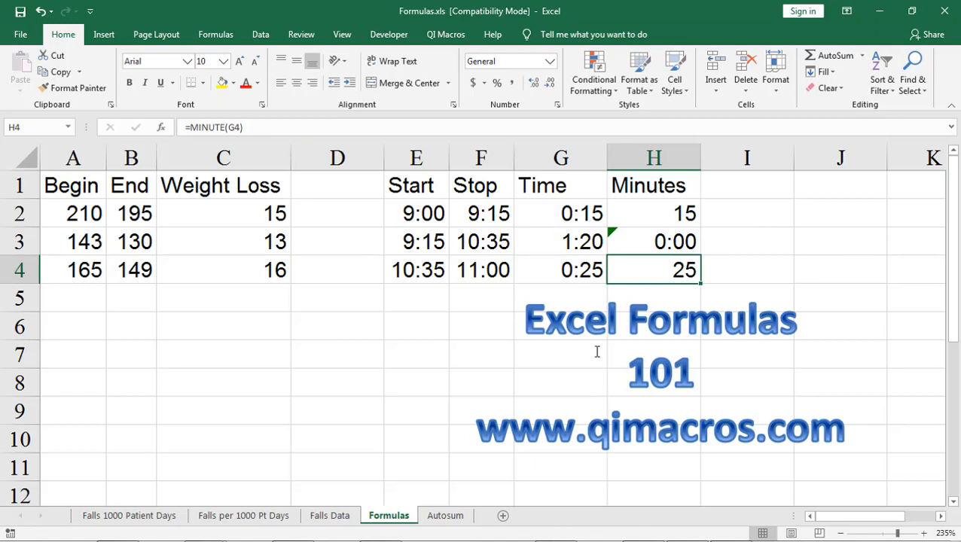
# Set the number format of cell H3 to General
pyautogui.rightClick(663, 243)
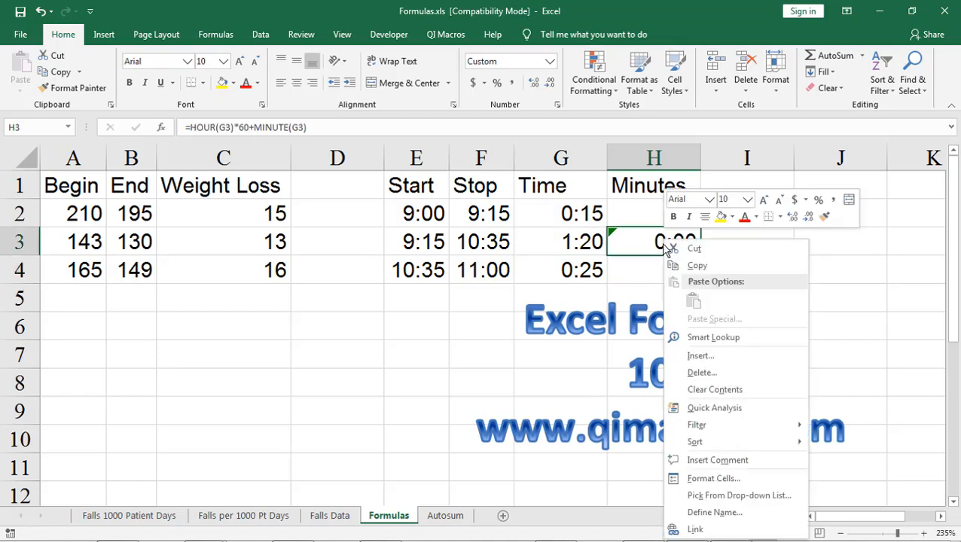
pyautogui.click(728, 481)
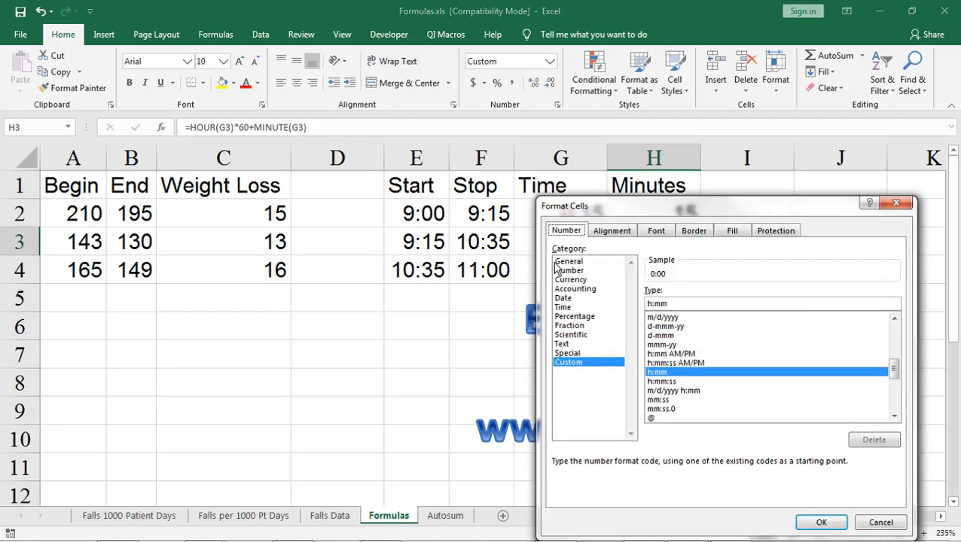
pyautogui.click(558, 262)
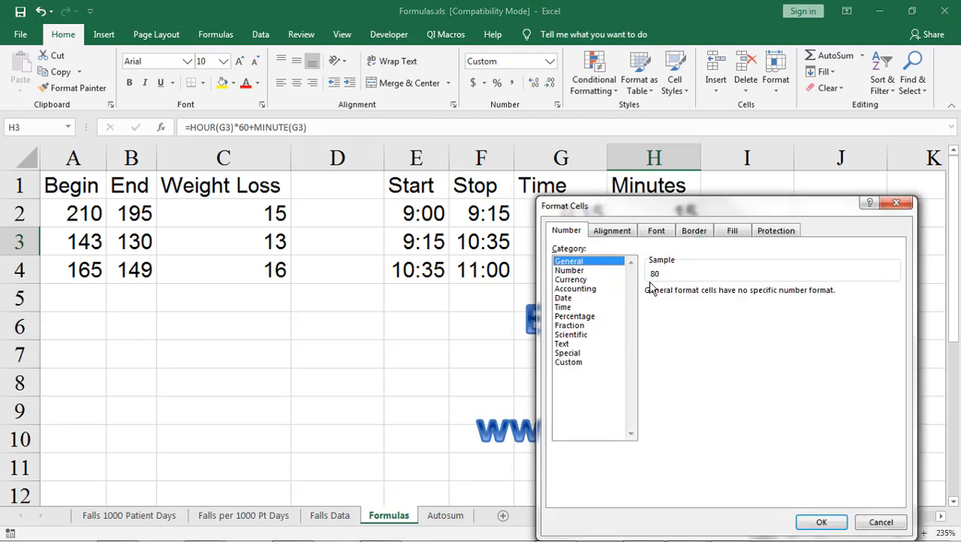
pyautogui.click(825, 524)
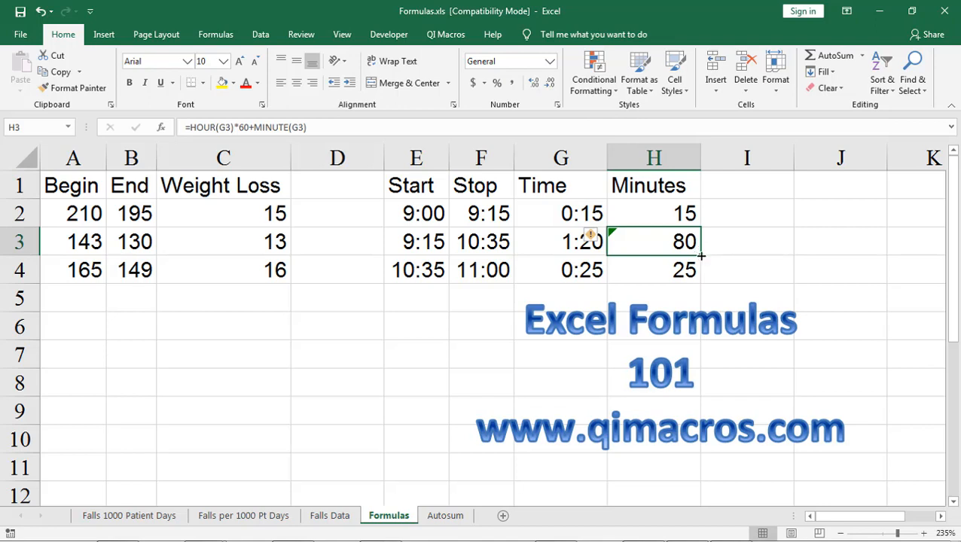
# Fill the hour-and-minute formula from H3 up to H2 and down to H4
pyautogui.moveTo(701, 256); pyautogui.dragTo(688, 219)
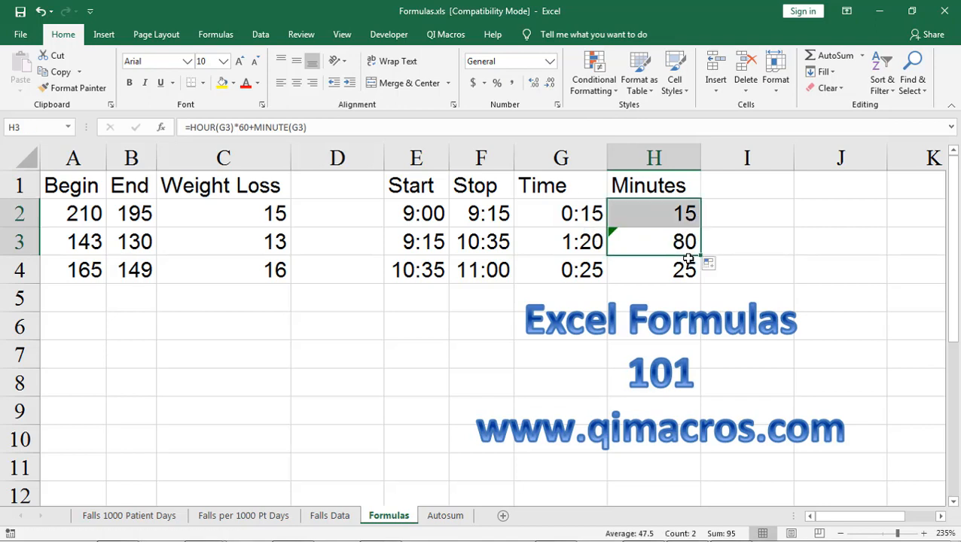
pyautogui.click(687, 251)
pyautogui.moveTo(701, 257); pyautogui.dragTo(694, 279)
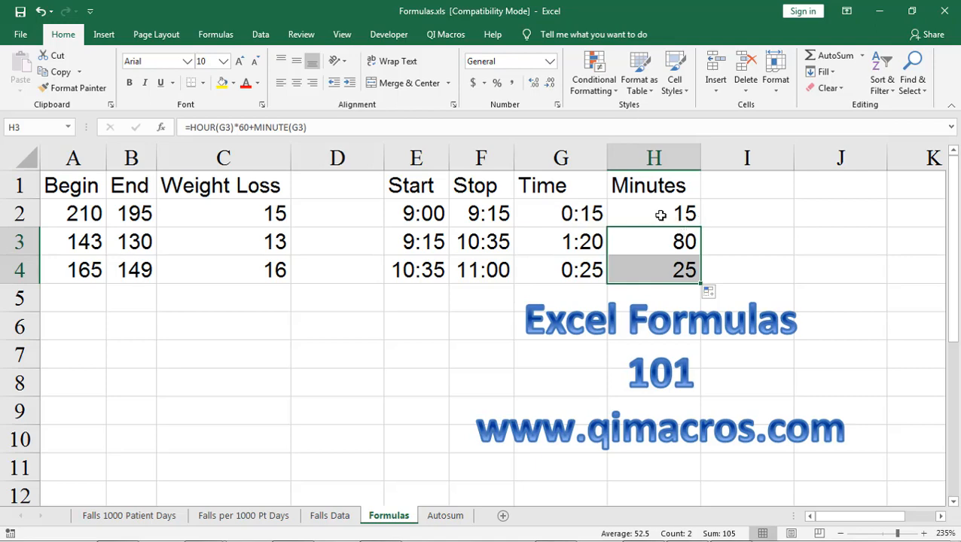
# On the Falls Data sheet, enter the formula =C2/1000 in D2 under 1000 Patient Days
pyautogui.click(329, 516)
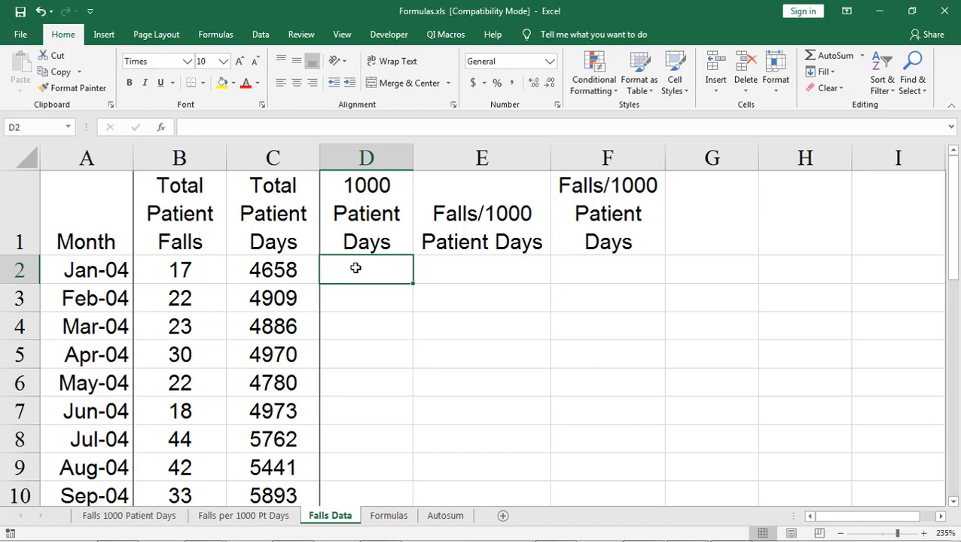
pyautogui.write('=')
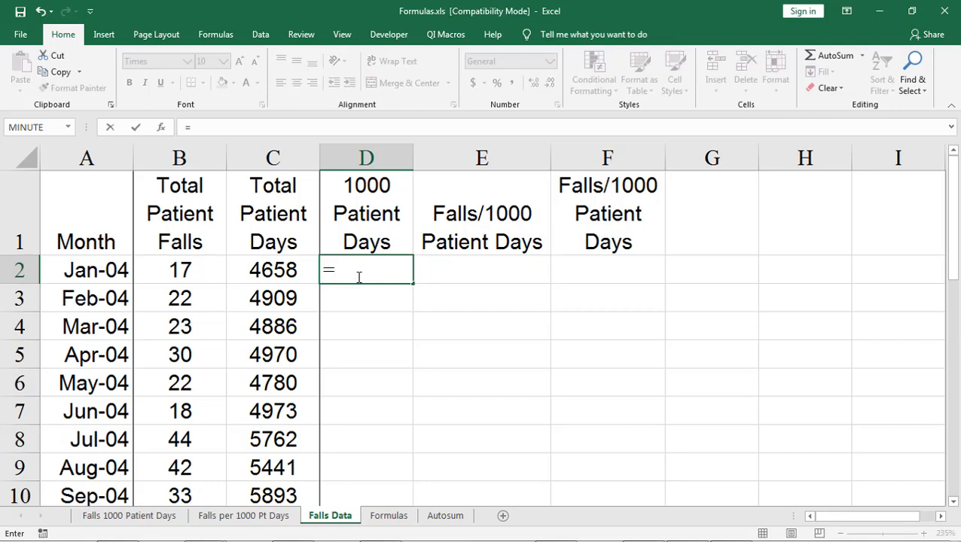
pyautogui.click(273, 271)
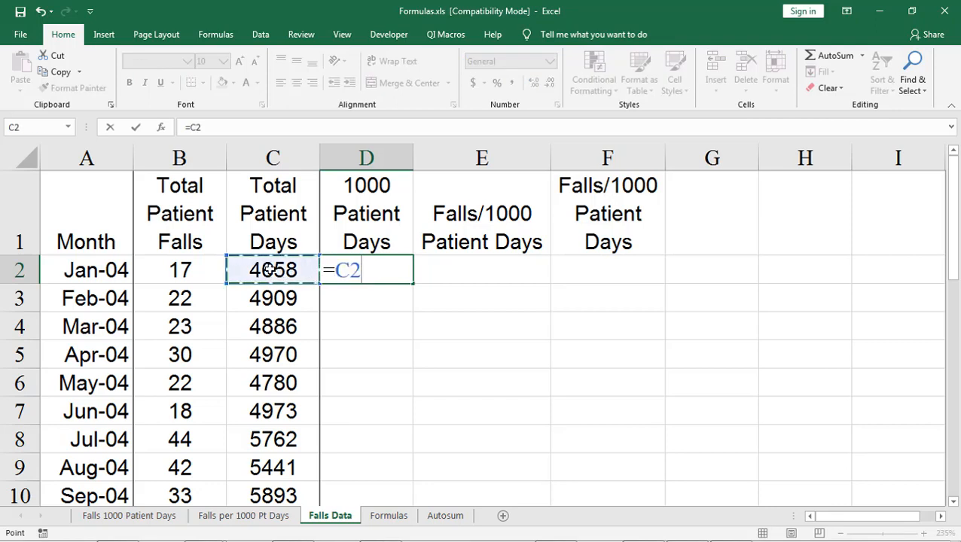
pyautogui.write('/')
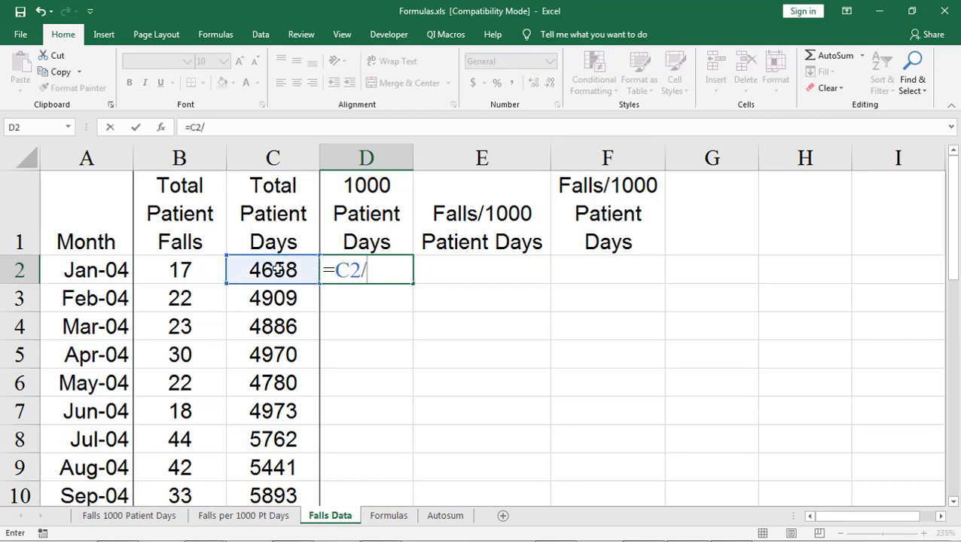
pyautogui.write('1000')
pyautogui.press('Return')
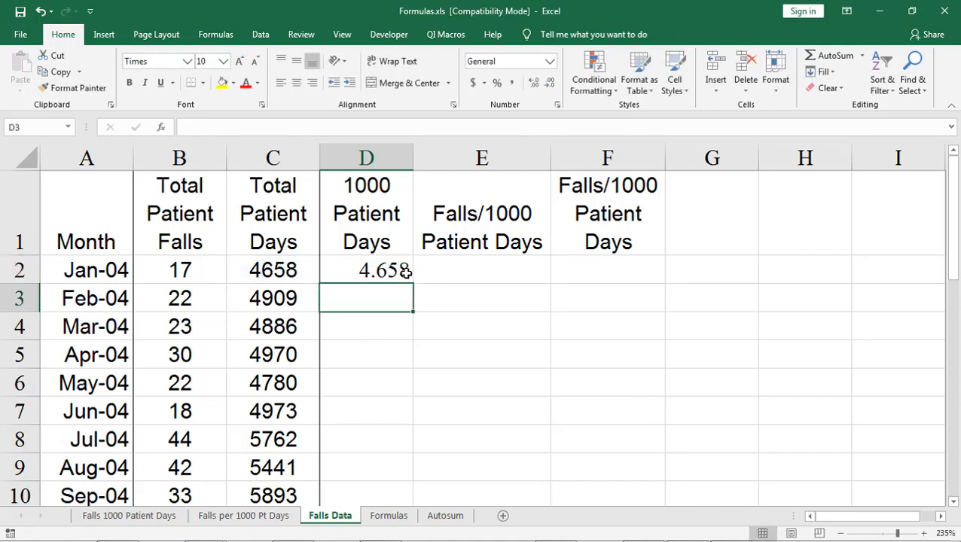
# Enter the formula =B2/D2 in E2 under Falls/1000 Patient Days
pyautogui.click(489, 271)
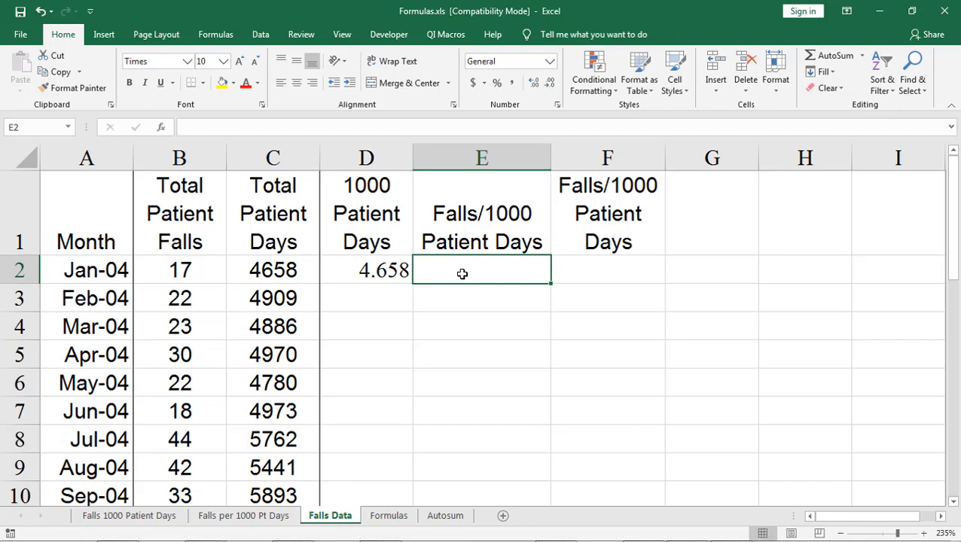
pyautogui.write('=')
pyautogui.click(178, 265)
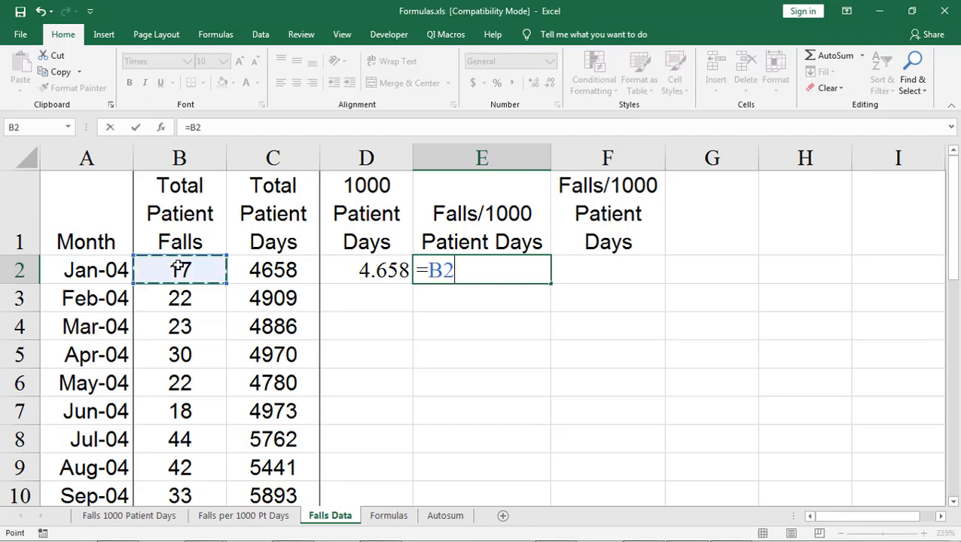
pyautogui.write('/')
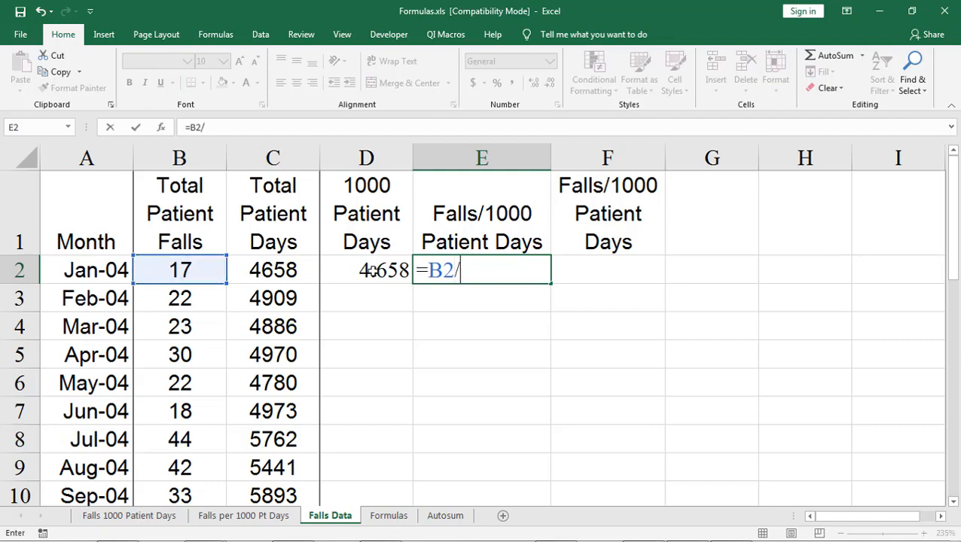
pyautogui.click(370, 271)
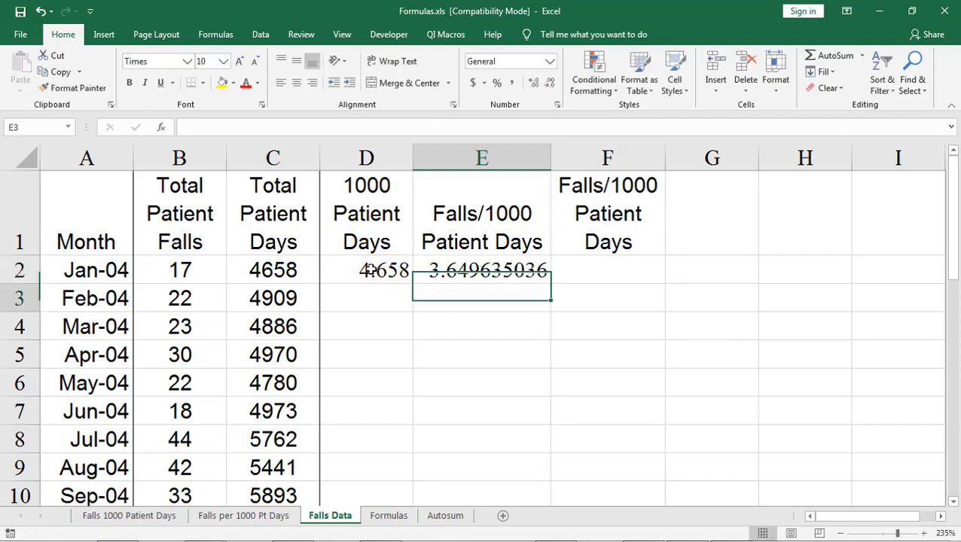
pyautogui.press('Return')
# Reduce the falls rate in E2 to four decimal places
pyautogui.click(456, 273)
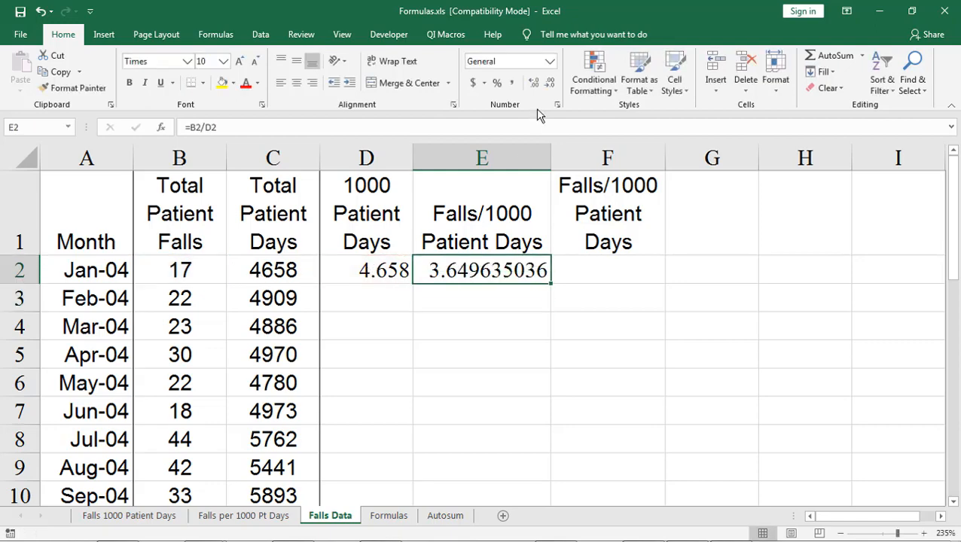
pyautogui.click(551, 84)
pyautogui.click(551, 84)
pyautogui.click(551, 83)
pyautogui.click(551, 84)
pyautogui.click(550, 84)
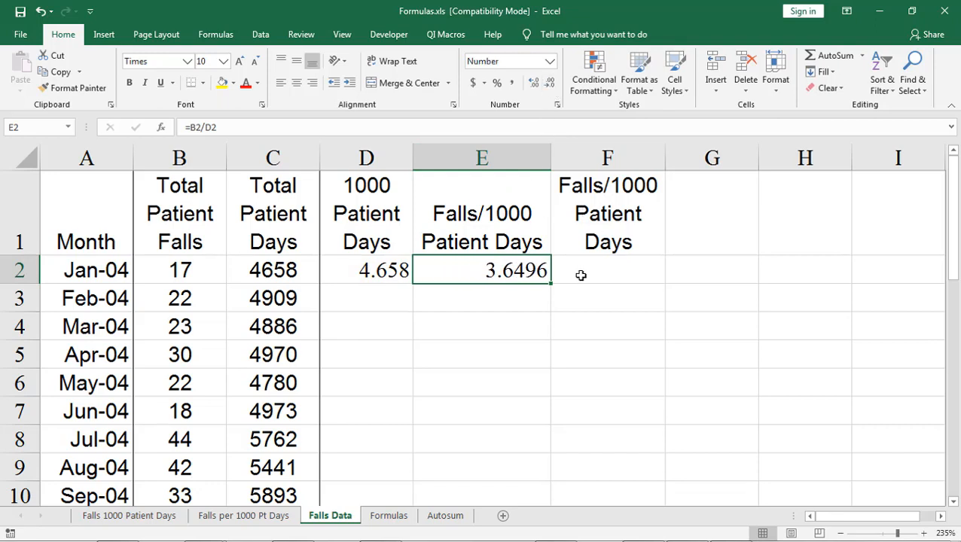
# Enter the single-cell falls rate formula =B2/(C2/1000) in F2
pyautogui.click(355, 273)
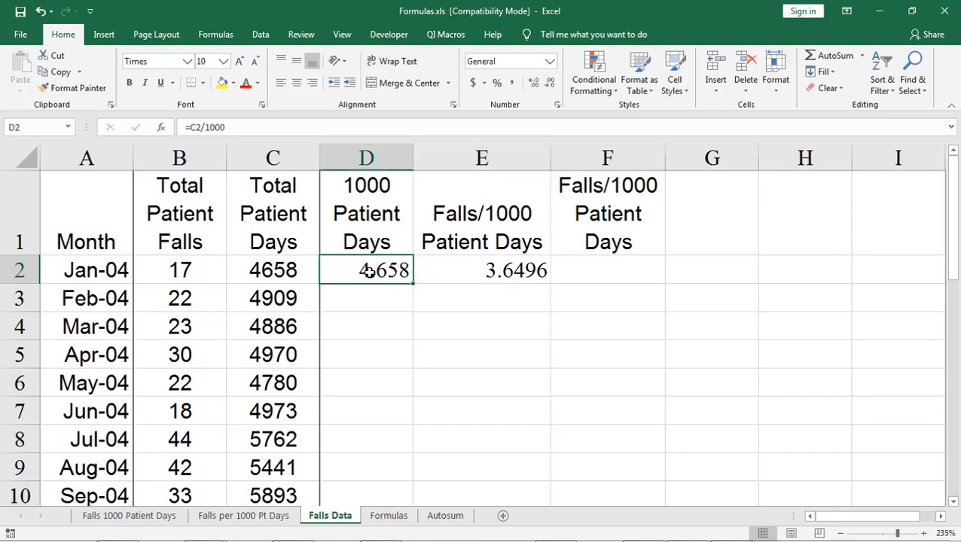
pyautogui.click(507, 271)
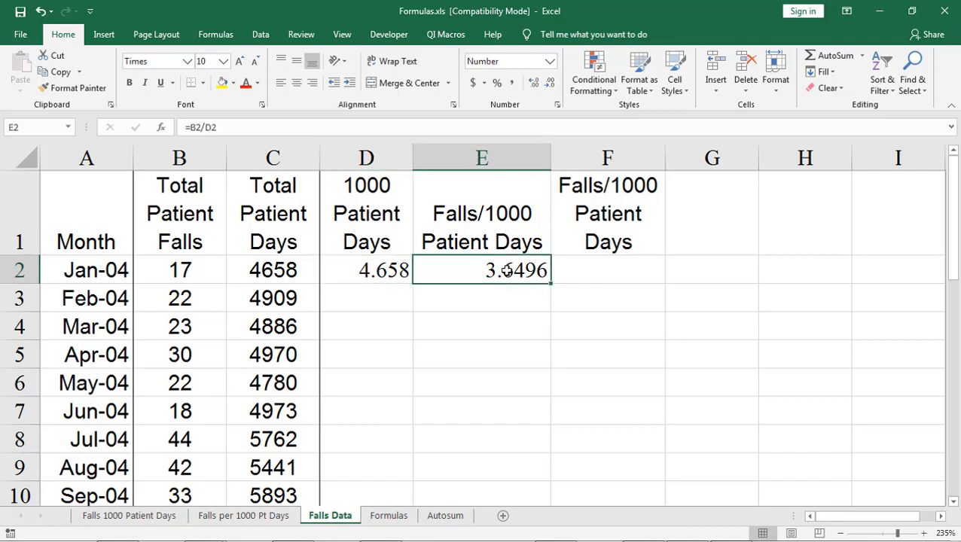
pyautogui.click(584, 272)
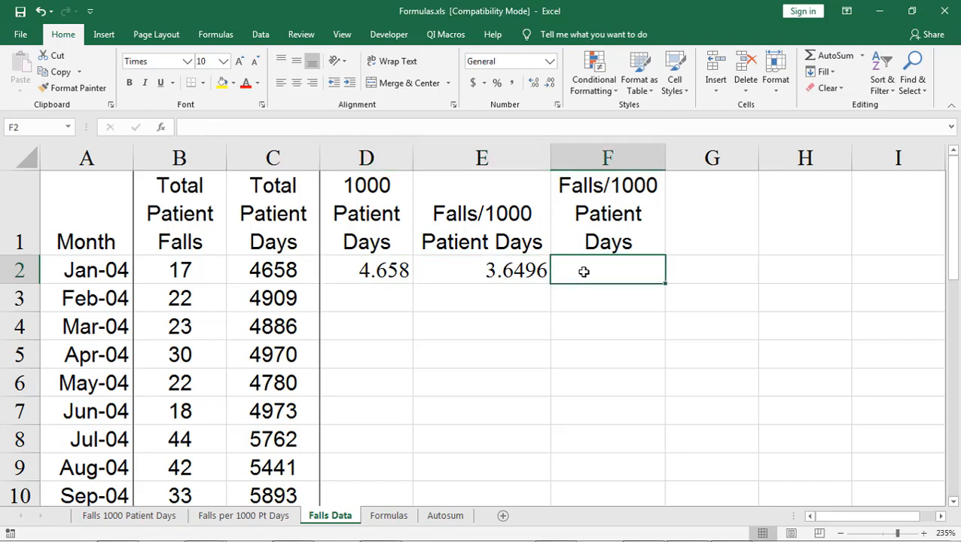
pyautogui.write('=')
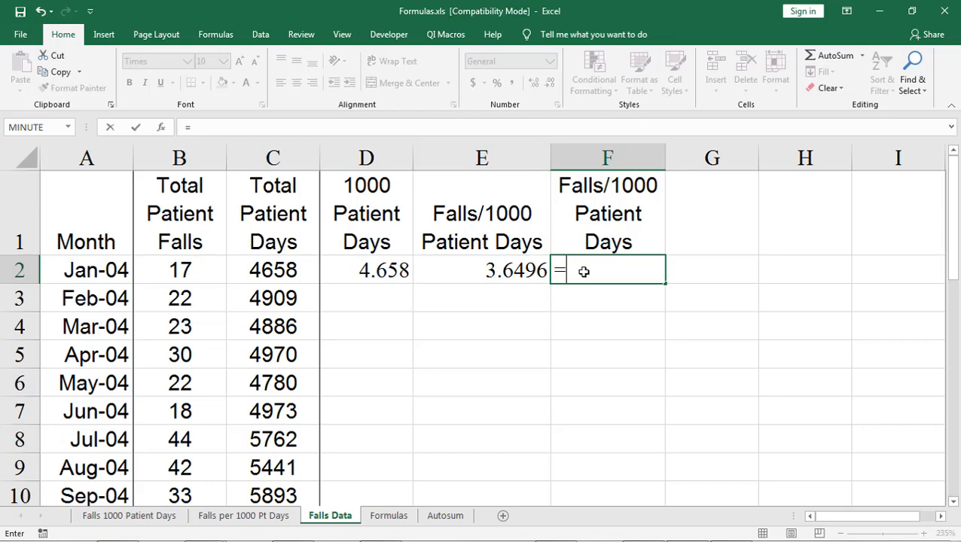
pyautogui.click(180, 269)
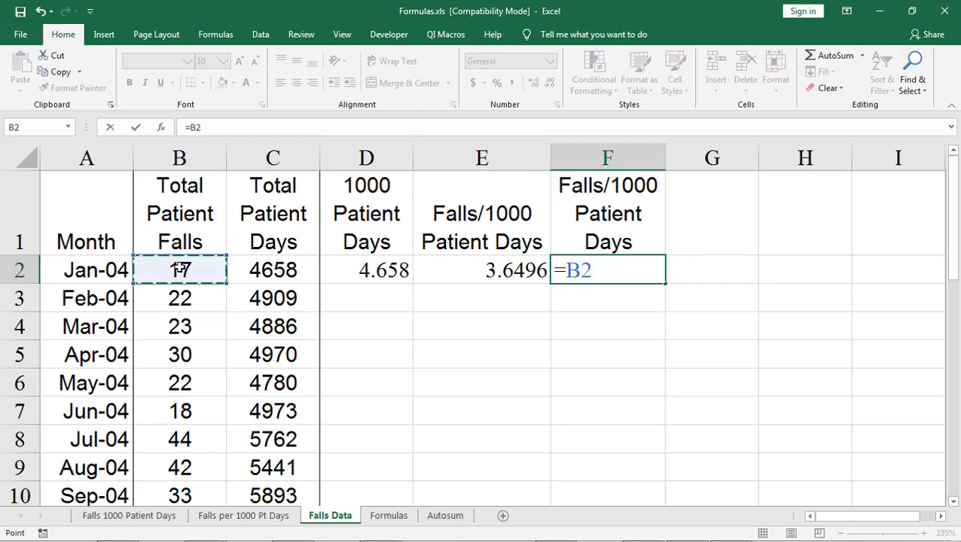
pyautogui.write('/(')
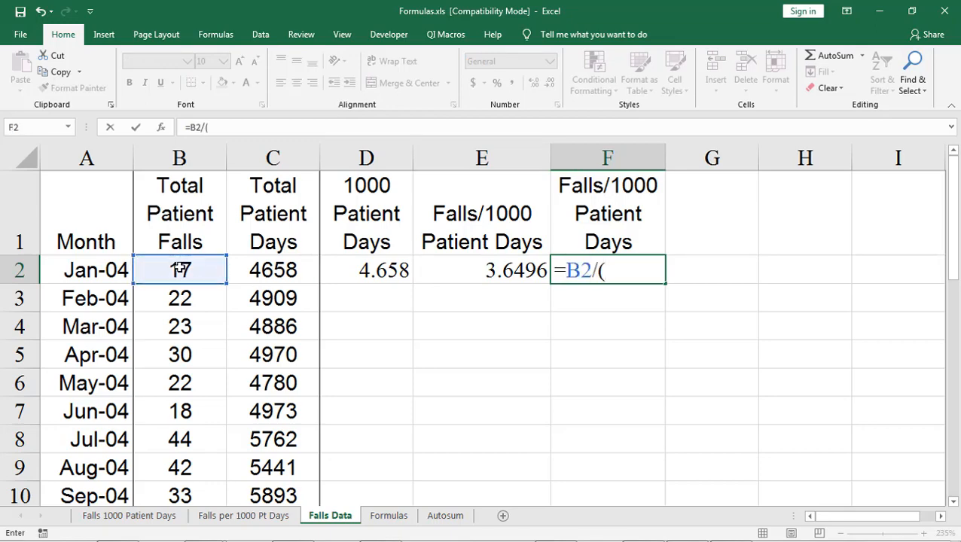
pyautogui.click(280, 265)
pyautogui.write('/10')
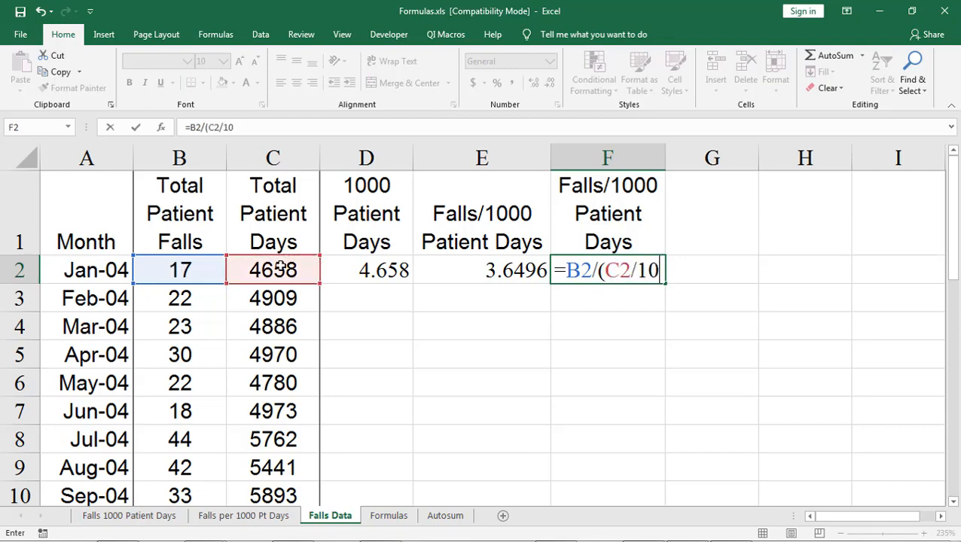
pyautogui.write('00)')
pyautogui.press('Return')
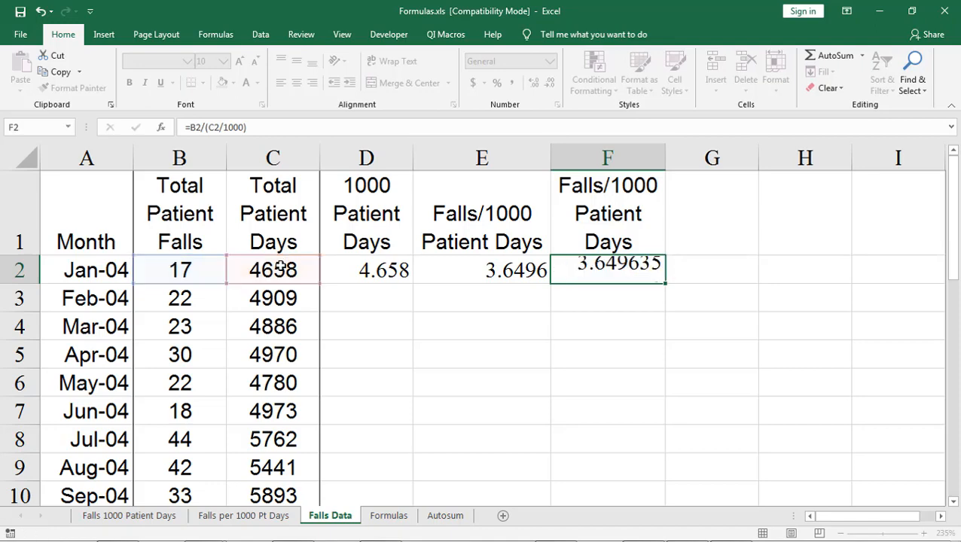
pyautogui.click(602, 271)
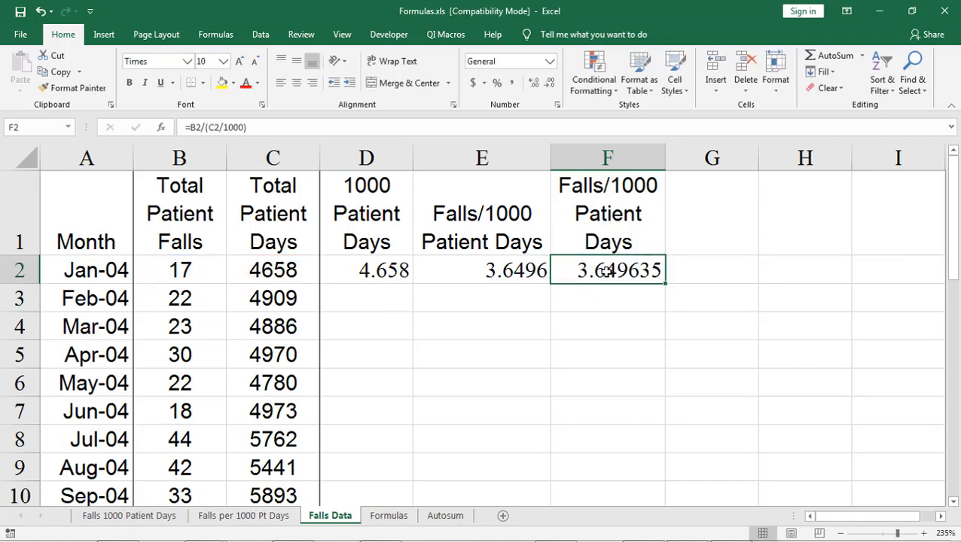
# Reduce the falls rate in F2 to two decimal places
pyautogui.click(549, 85)
pyautogui.click(549, 84)
pyautogui.click(549, 84)
pyautogui.click(549, 84)
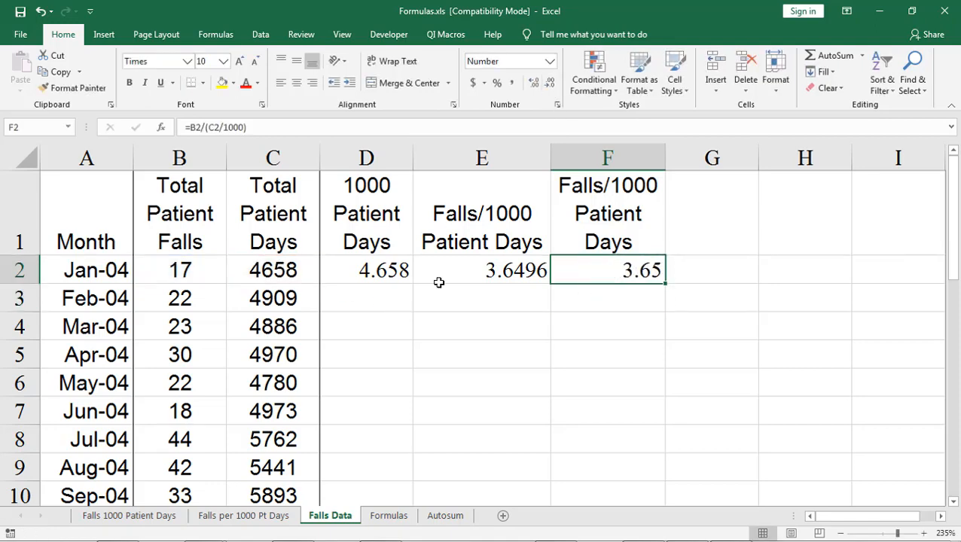
# Fill the formulas in D2:F2 down through the last month of data in row 30
pyautogui.moveTo(354, 275); pyautogui.dragTo(633, 266)
pyautogui.doubleClick(663, 282)
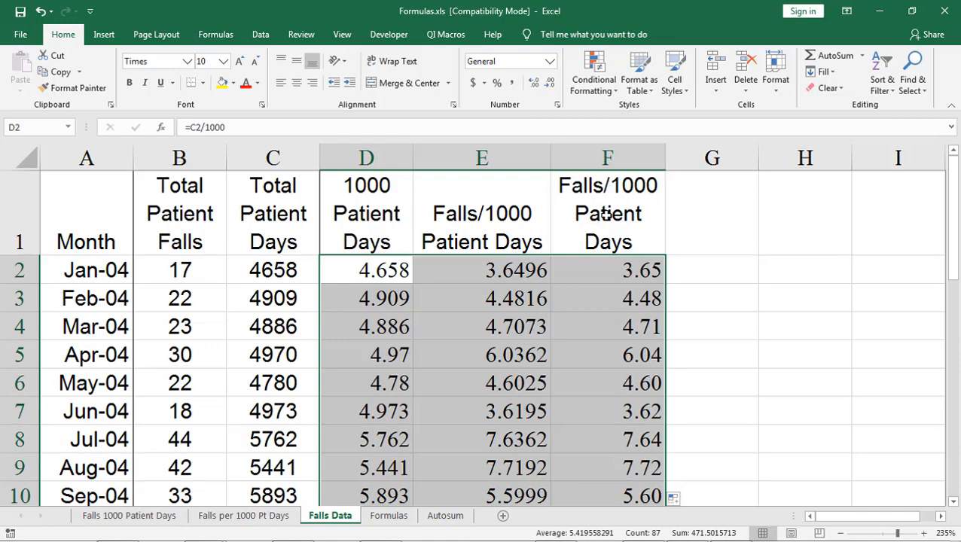
pyautogui.scroll(-11, 597, 240)
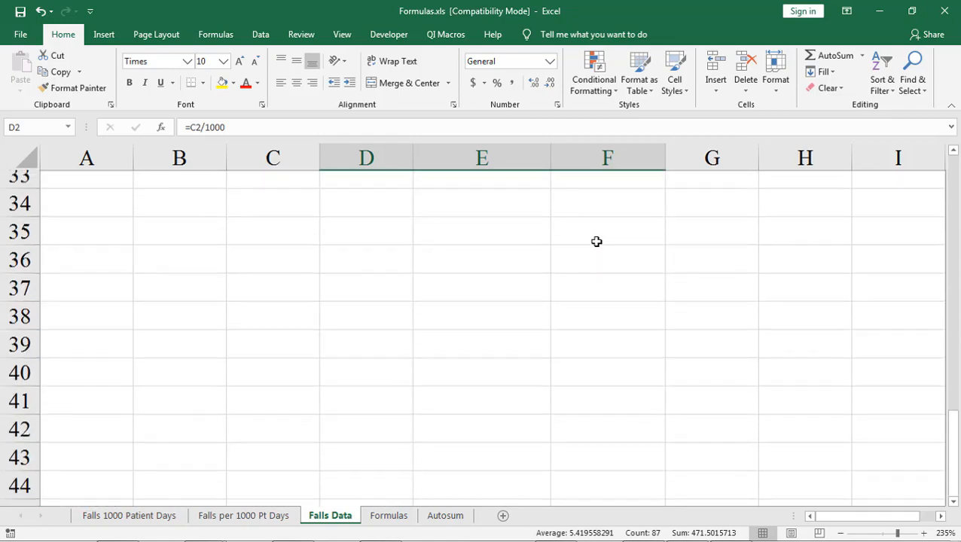
# Create an XmR control chart from the months in A1:A30 and rates in F1:F30 using the QI Macros Control Chart Wizard
pyautogui.scroll(3, 596, 241)
pyautogui.moveTo(635, 385)
pyautogui.mouseDown()
pyautogui.moveTo(528, 143)
pyautogui.moveTo(580, 7)
pyautogui.mouseUp()
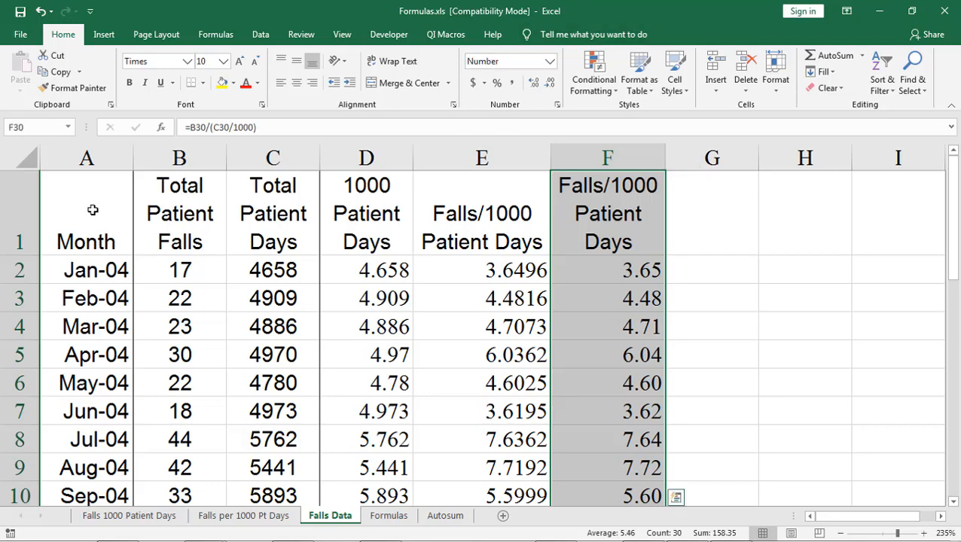
pyautogui.moveTo(92, 210); pyautogui.dragTo(96, 441)
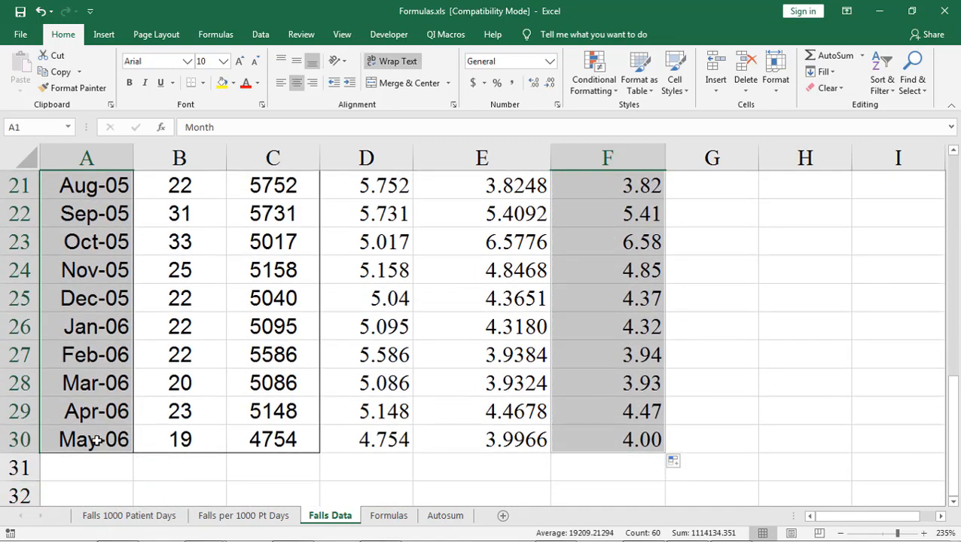
pyautogui.click(443, 36)
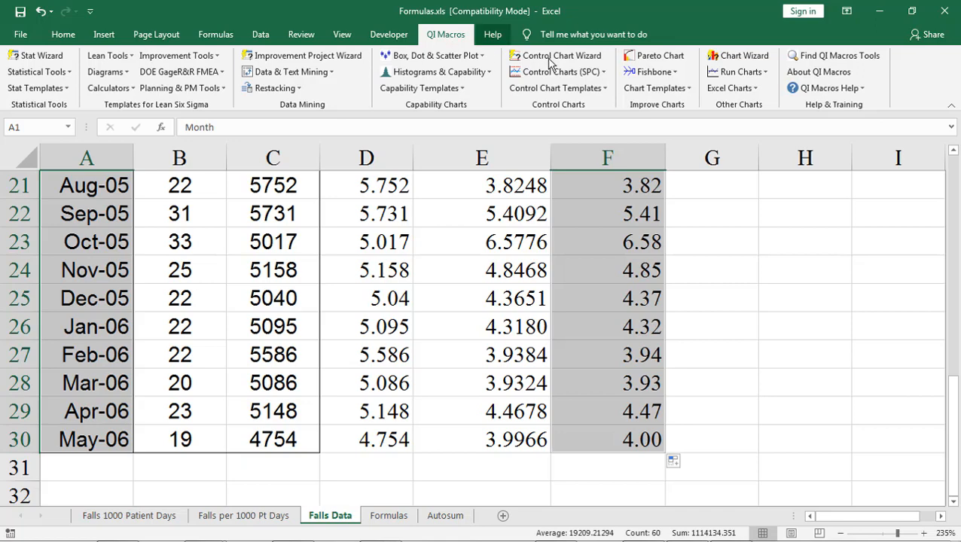
pyautogui.click(747, 88)
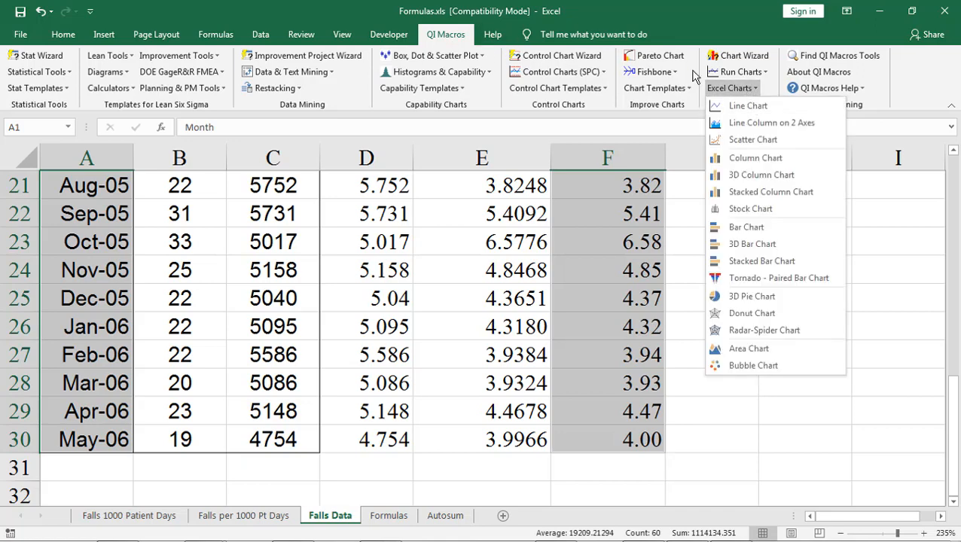
pyautogui.click(744, 73)
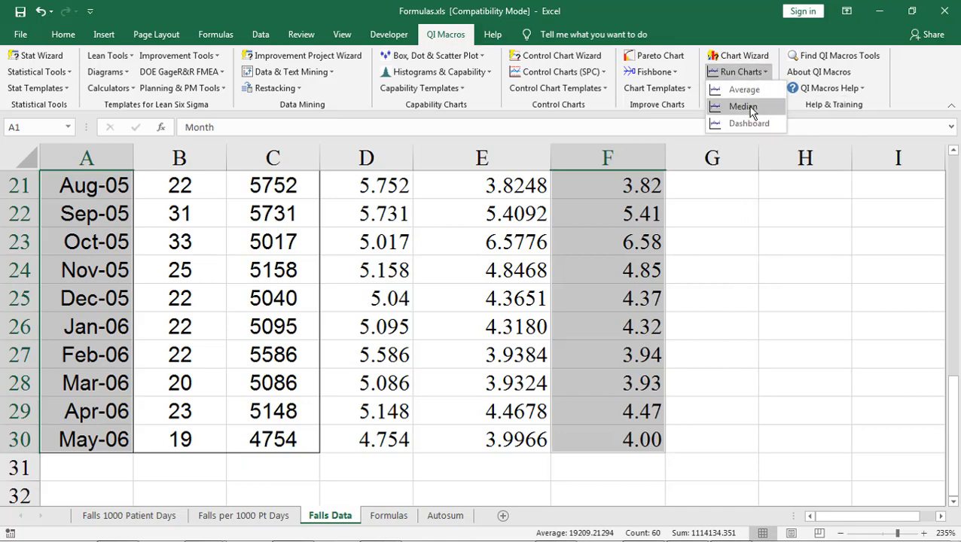
pyautogui.click(540, 59)
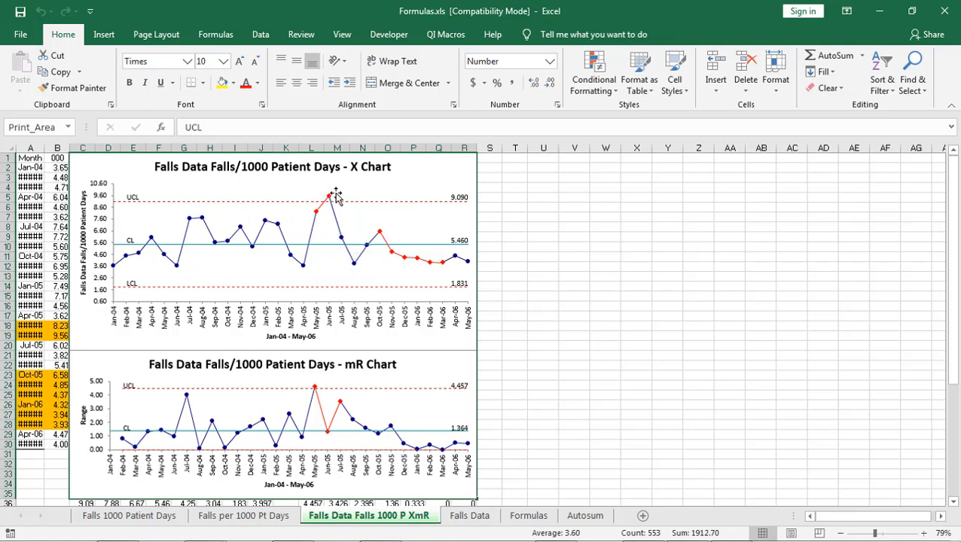
# Recalculate the control limits of the falls X chart with the Process Change Wizard
pyautogui.moveTo(333, 201)
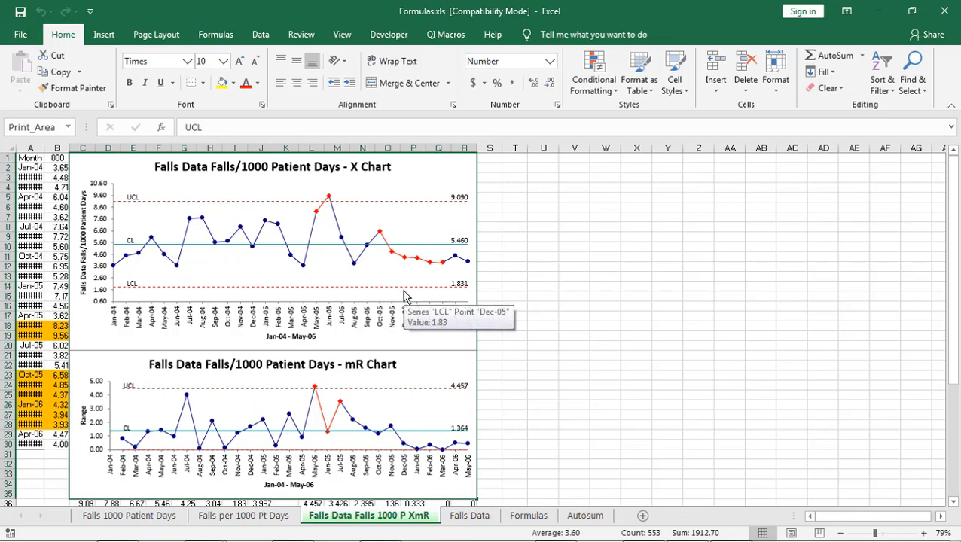
pyautogui.keyDown('ctrl'); pyautogui.scroll(4, 405, 296); pyautogui.keyUp('ctrl')
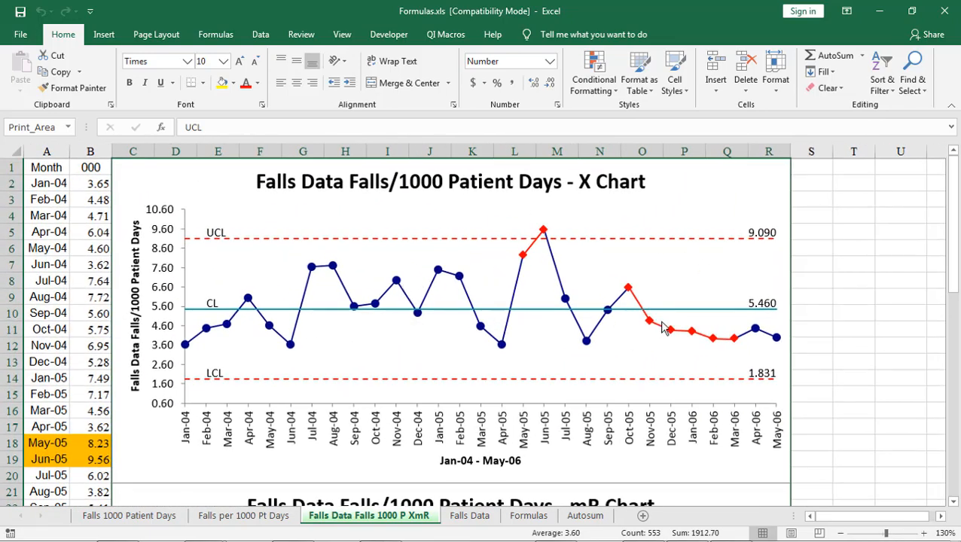
pyautogui.click(705, 198)
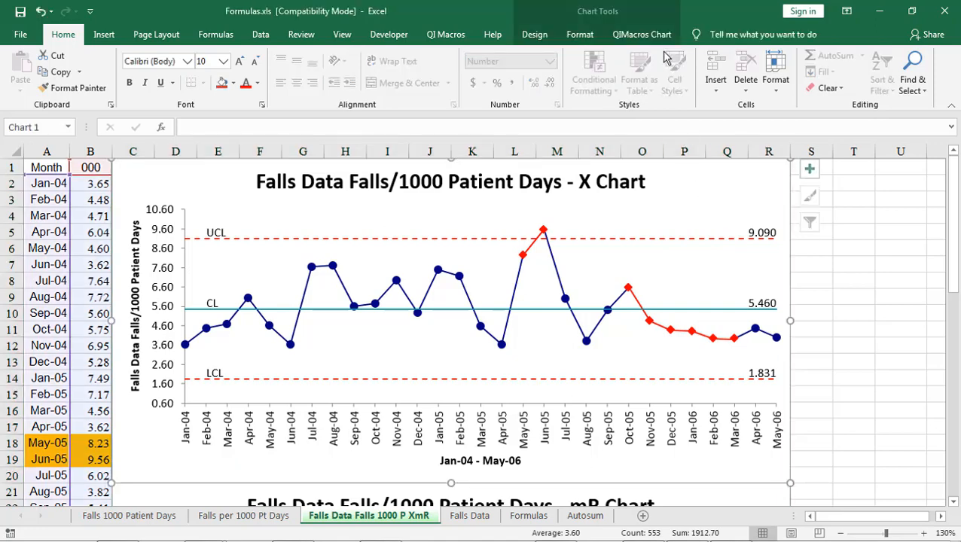
pyautogui.click(642, 35)
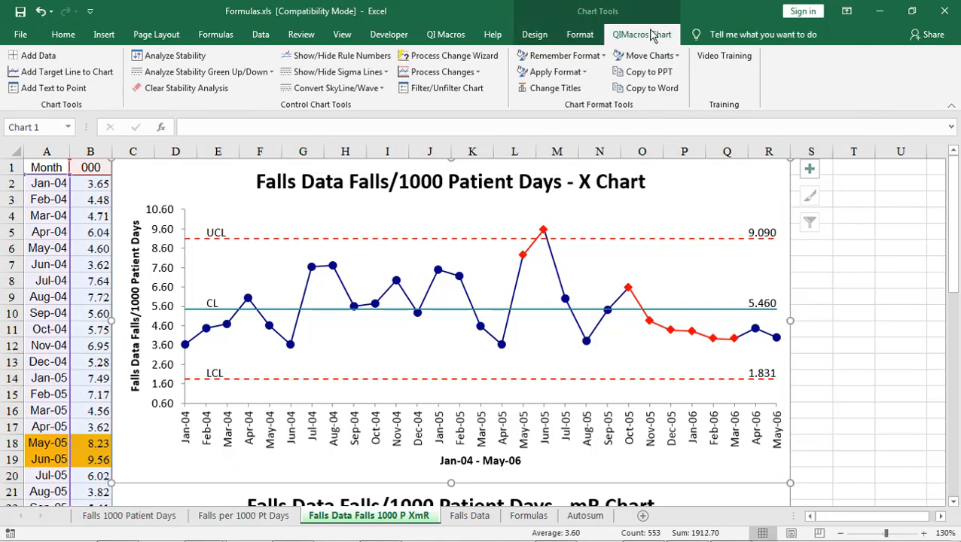
pyautogui.click(432, 65)
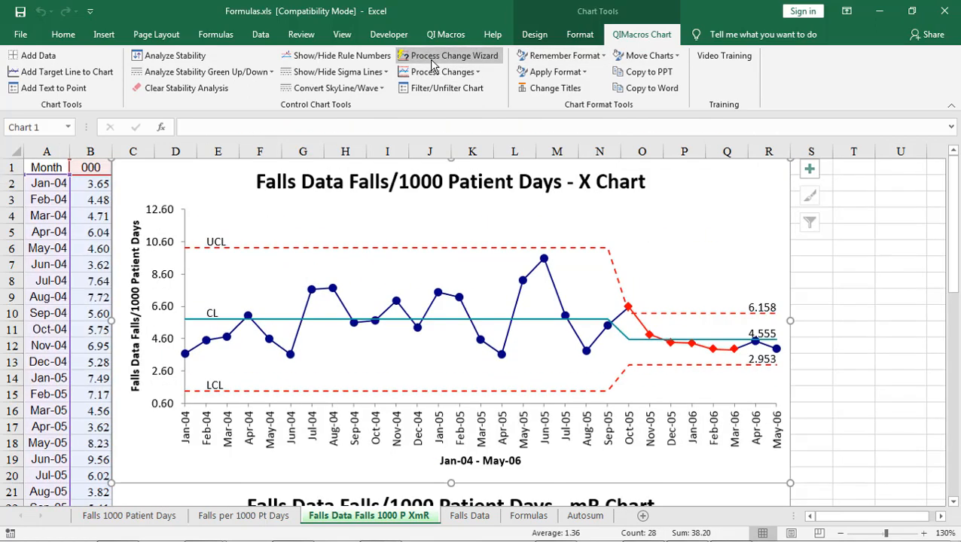
# Go to the Autosum sheet and open the QI Macros Excel Formulas calculator template
pyautogui.click(587, 518)
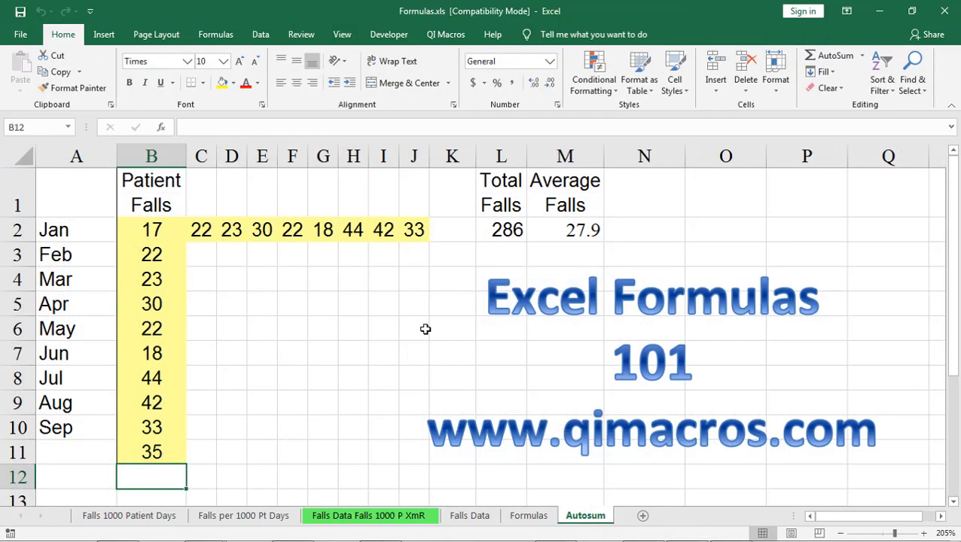
pyautogui.click(450, 34)
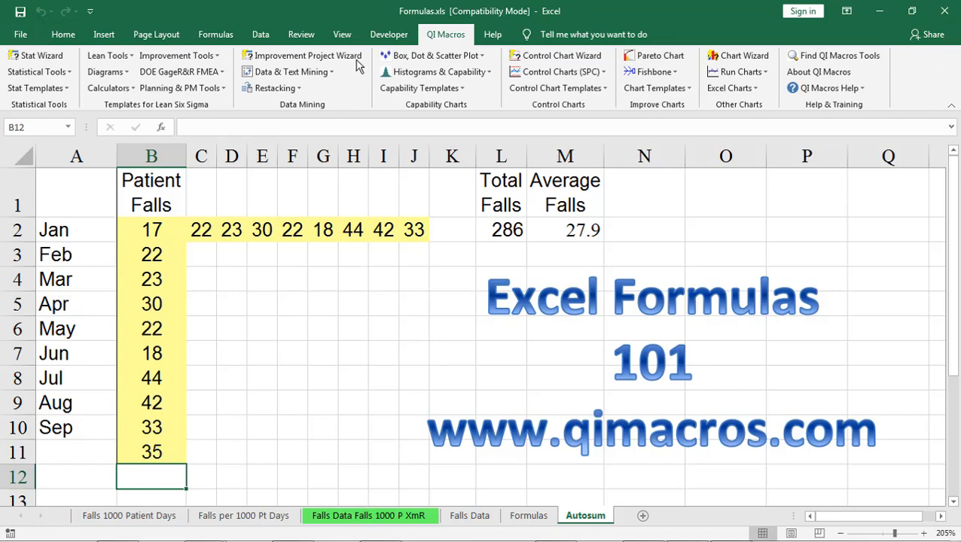
pyautogui.click(110, 88)
pyautogui.click(113, 106)
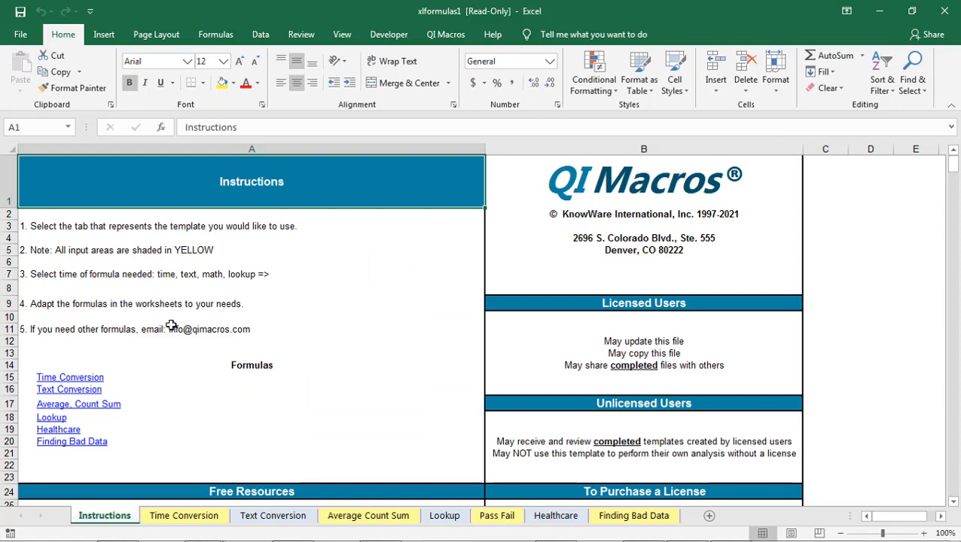
# Examine the example formulas on the Time Conversion, Text Conversion, Average Count Sum, Lookup, Pass Fail, Healthcare and Finding Bad Data sheets
pyautogui.click(193, 516)
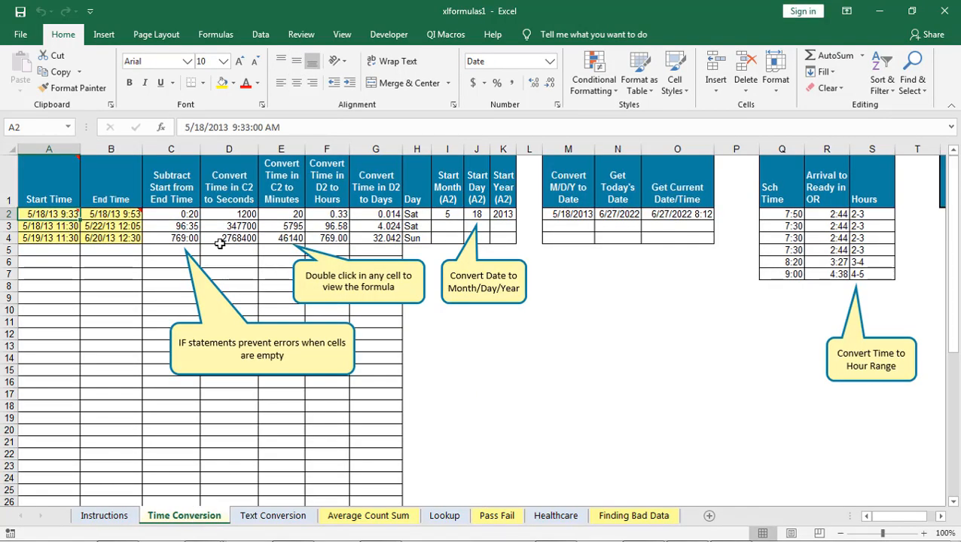
pyautogui.click(187, 215)
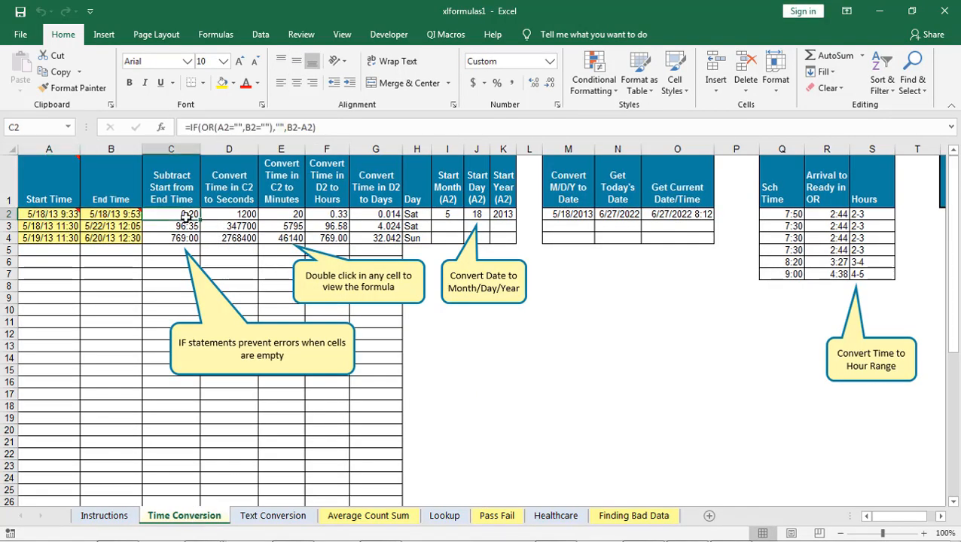
pyautogui.click(296, 520)
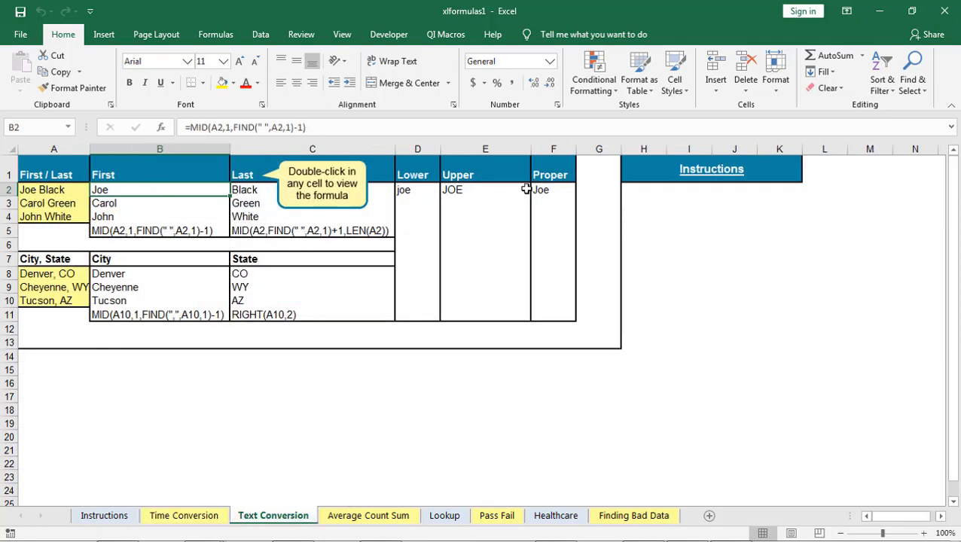
pyautogui.click(360, 519)
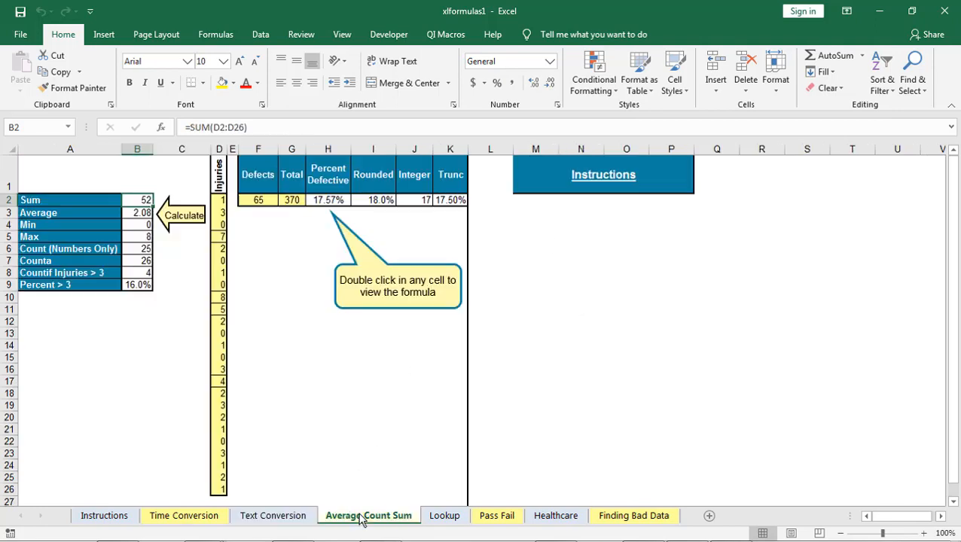
pyautogui.click(448, 517)
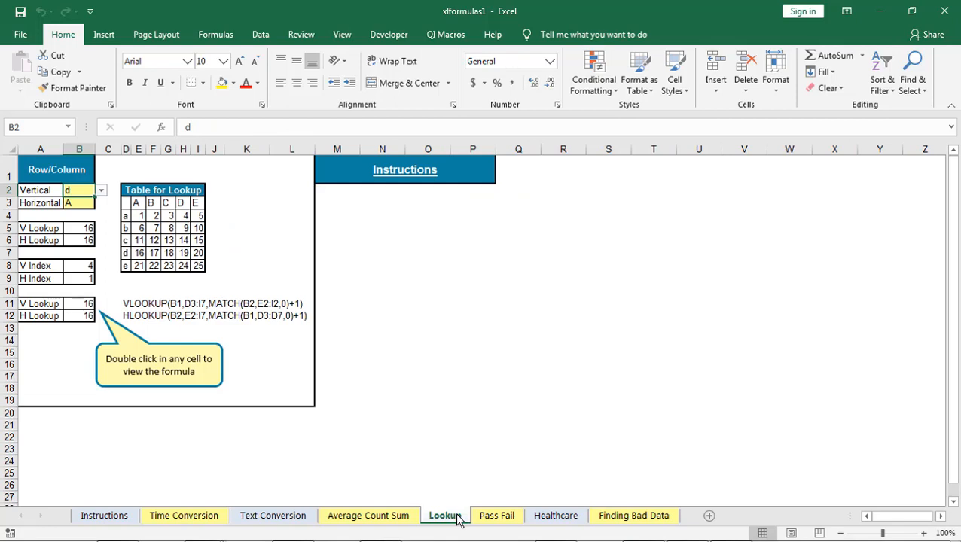
pyautogui.click(508, 519)
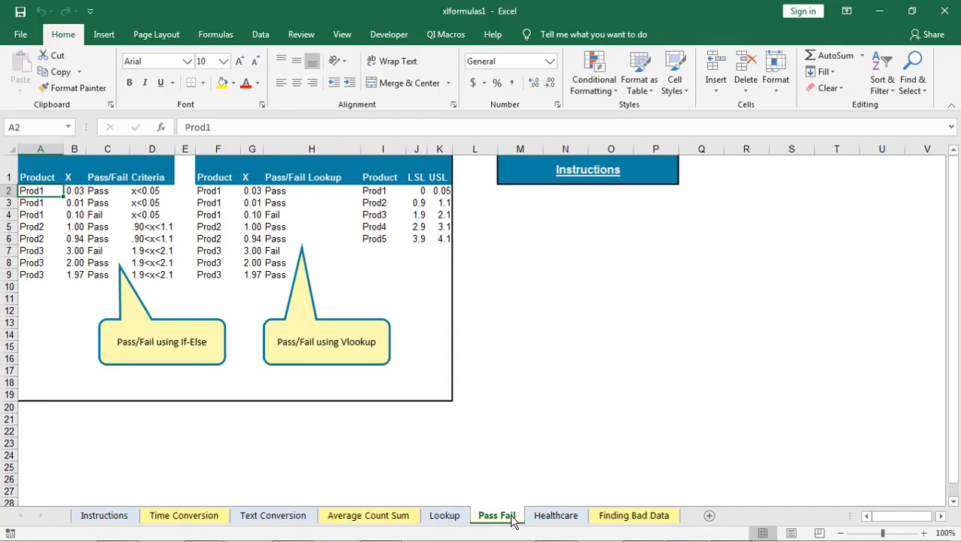
pyautogui.click(569, 521)
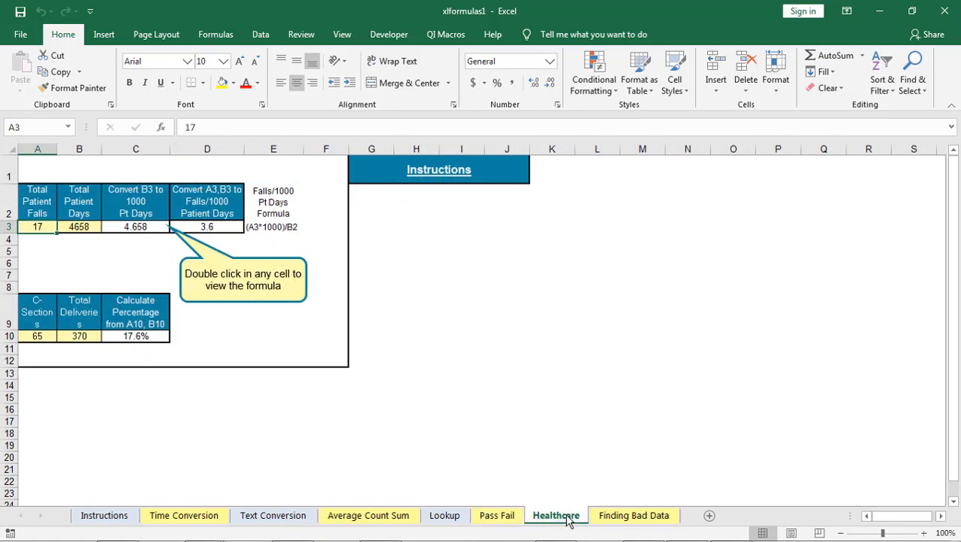
pyautogui.click(632, 519)
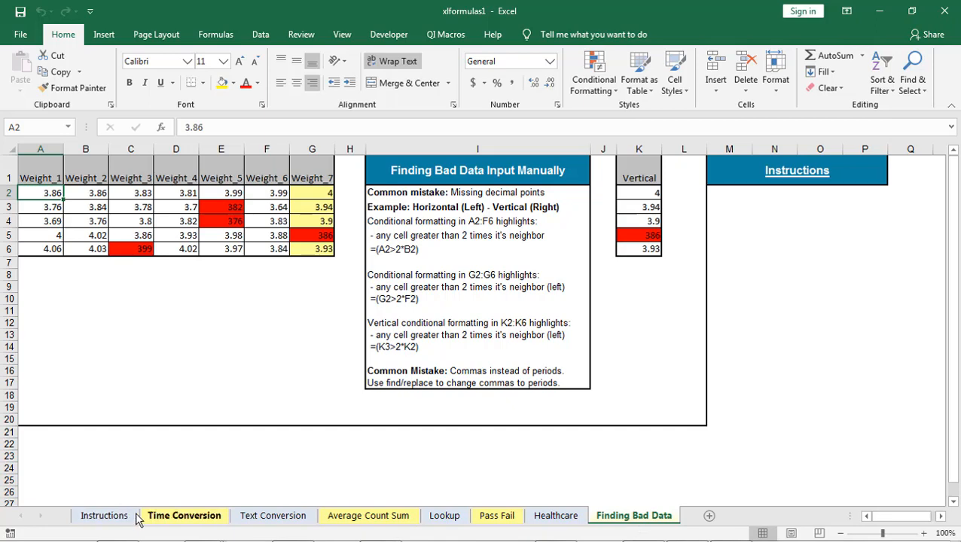
pyautogui.click(167, 518)
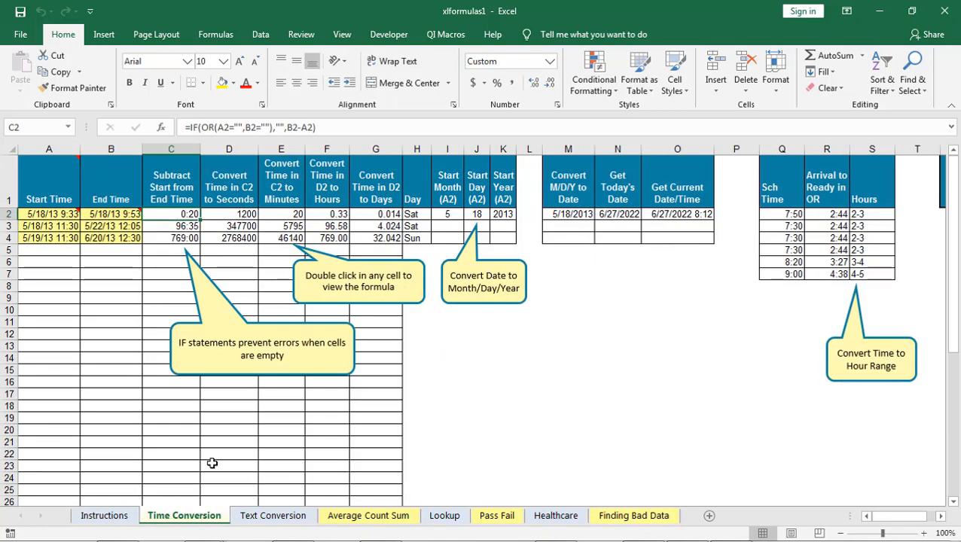
# Locate Excel Formulas among the QI Macros calculators, and view the Total Falls formula in L2 of Formulas.xls
pyautogui.click(441, 34)
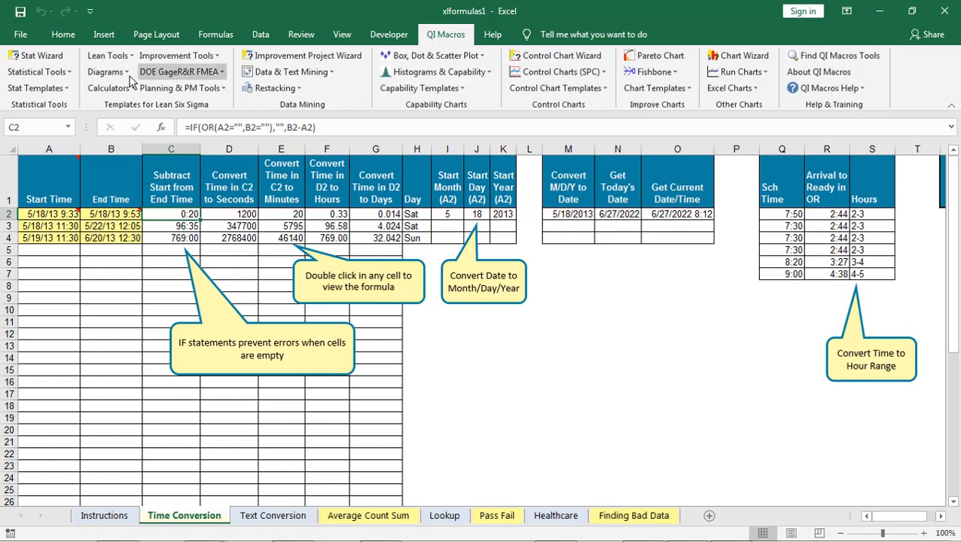
pyautogui.click(100, 90)
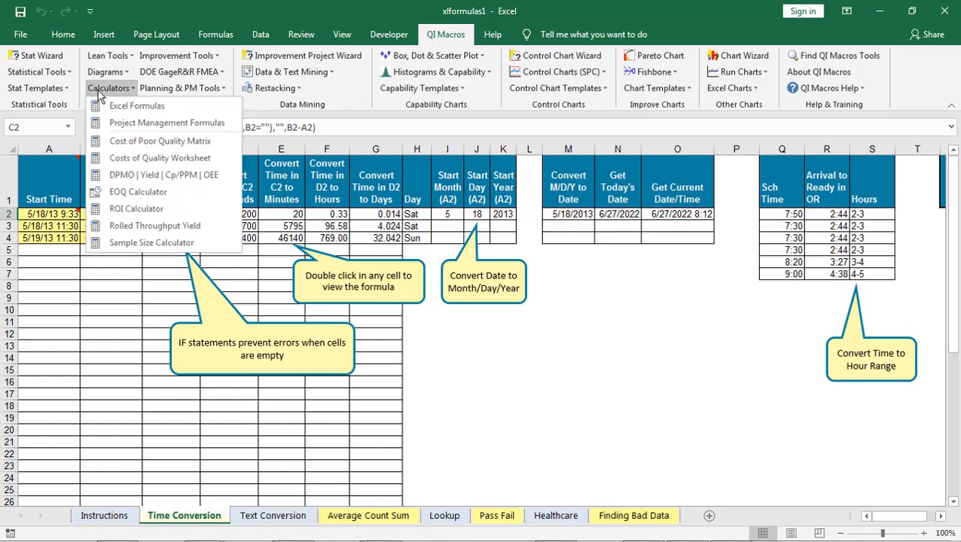
pyautogui.click(169, 109)
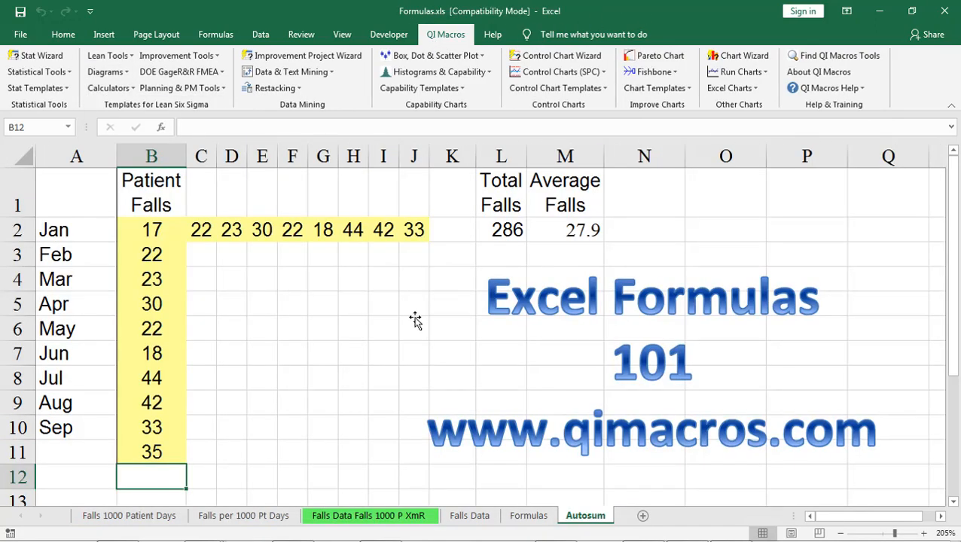
pyautogui.click(507, 230)
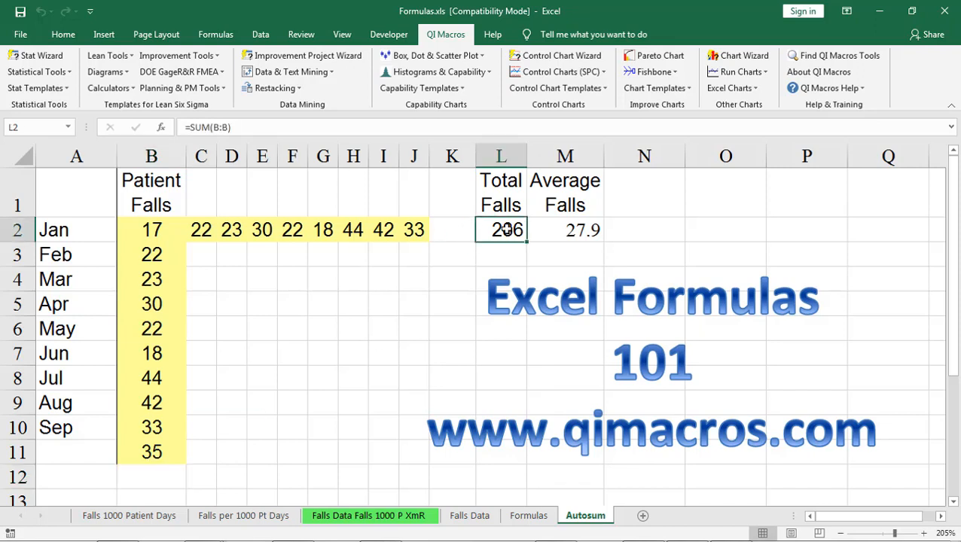